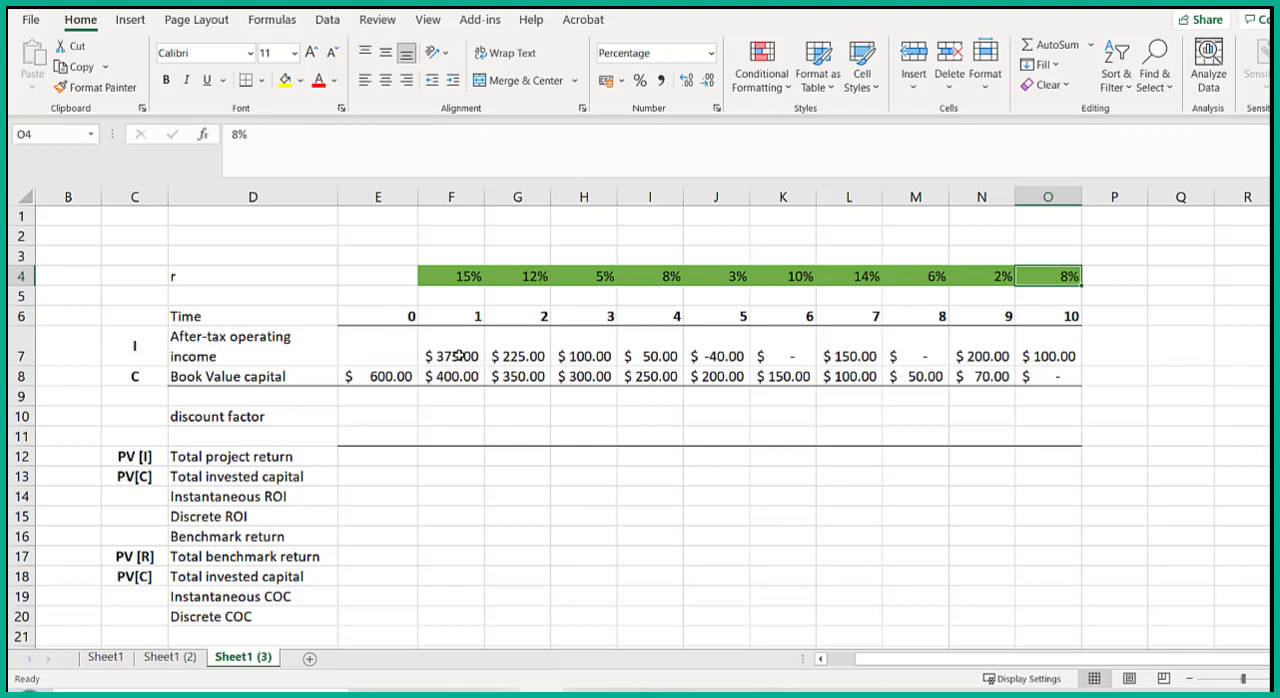
{"action": "left_click_drag", "start_coordinate": [457, 355], "coordinate": [1024, 357]}
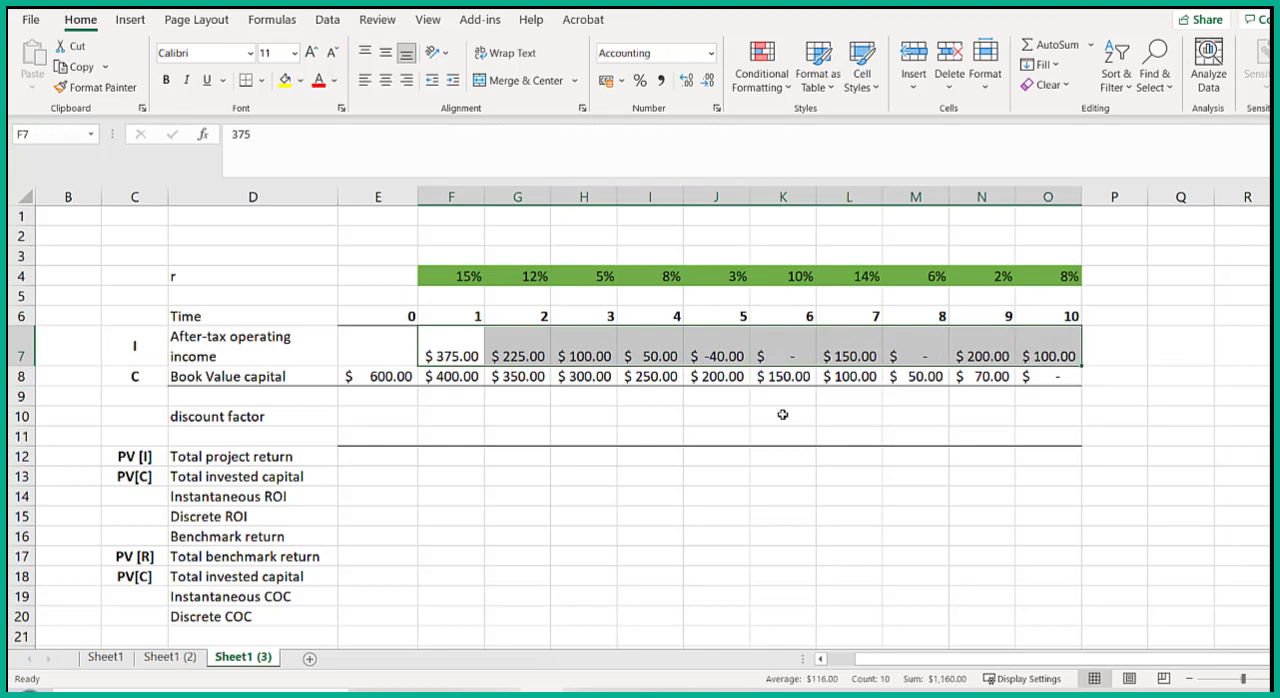
{"action": "left_click_drag", "start_coordinate": [400, 377], "coordinate": [1021, 376]}
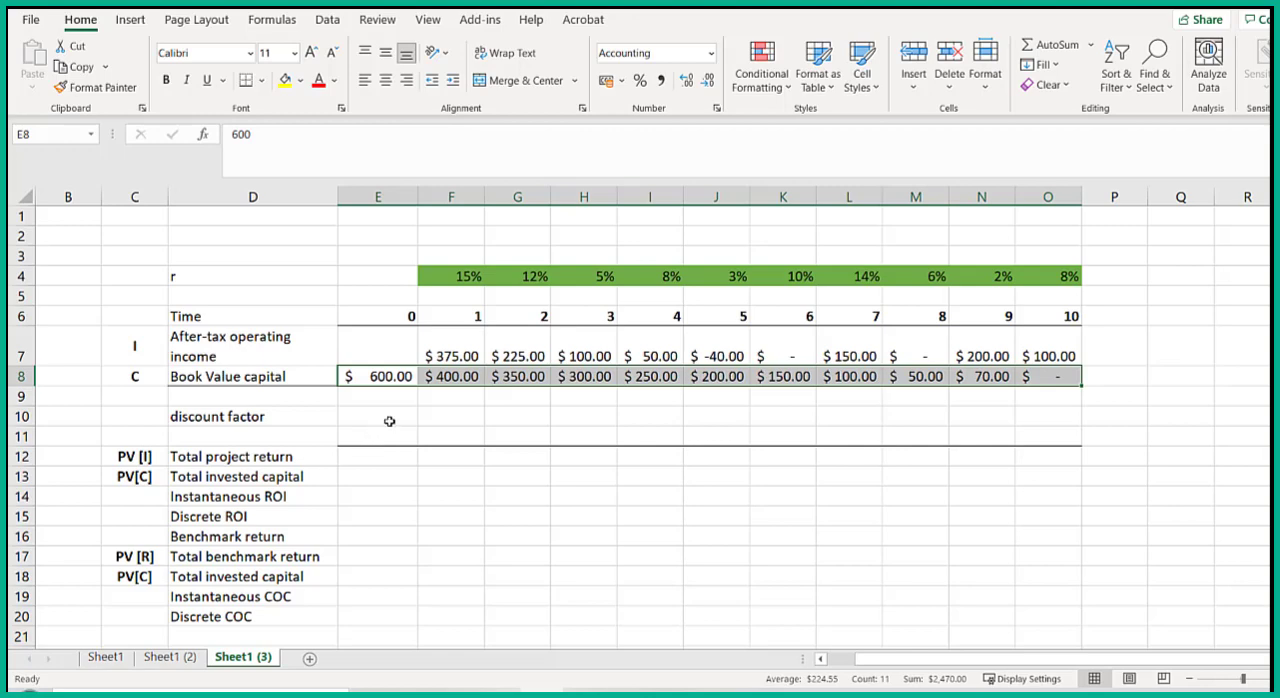
- Set the time 0 discount factor in E10 to 1
{"action": "left_click", "coordinate": [390, 418]}
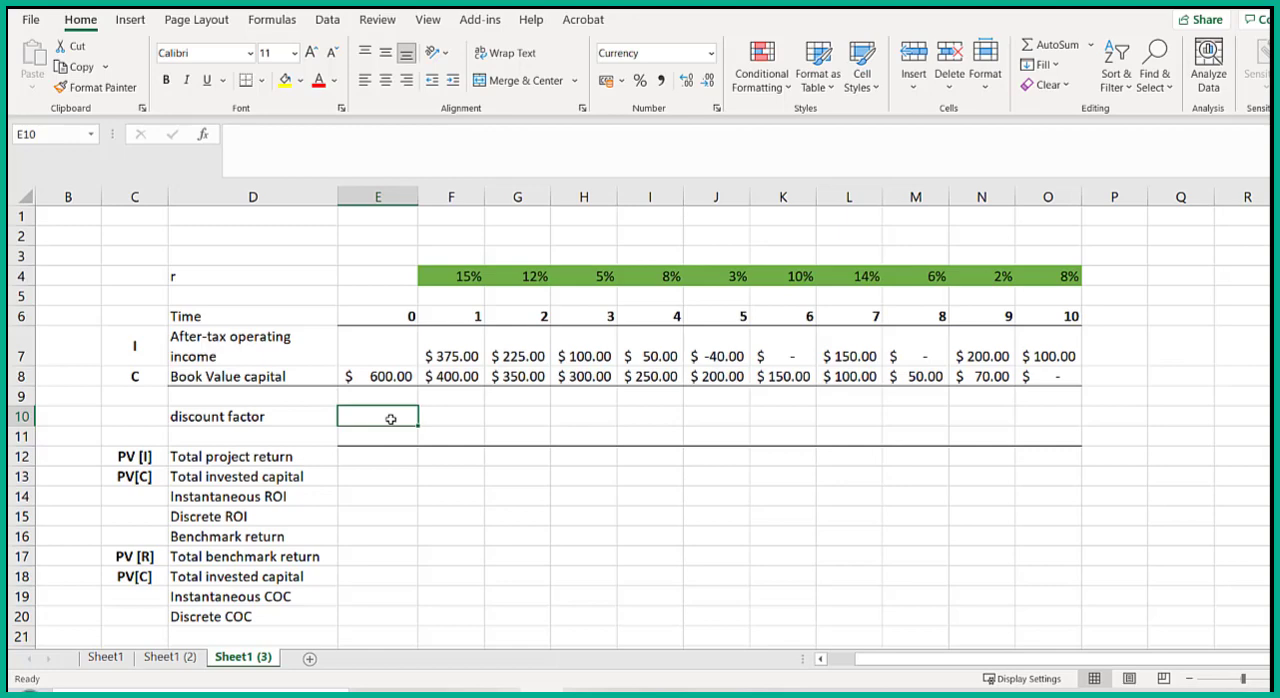
{"action": "type", "text": "1"}
{"action": "key", "text": "Tab"}
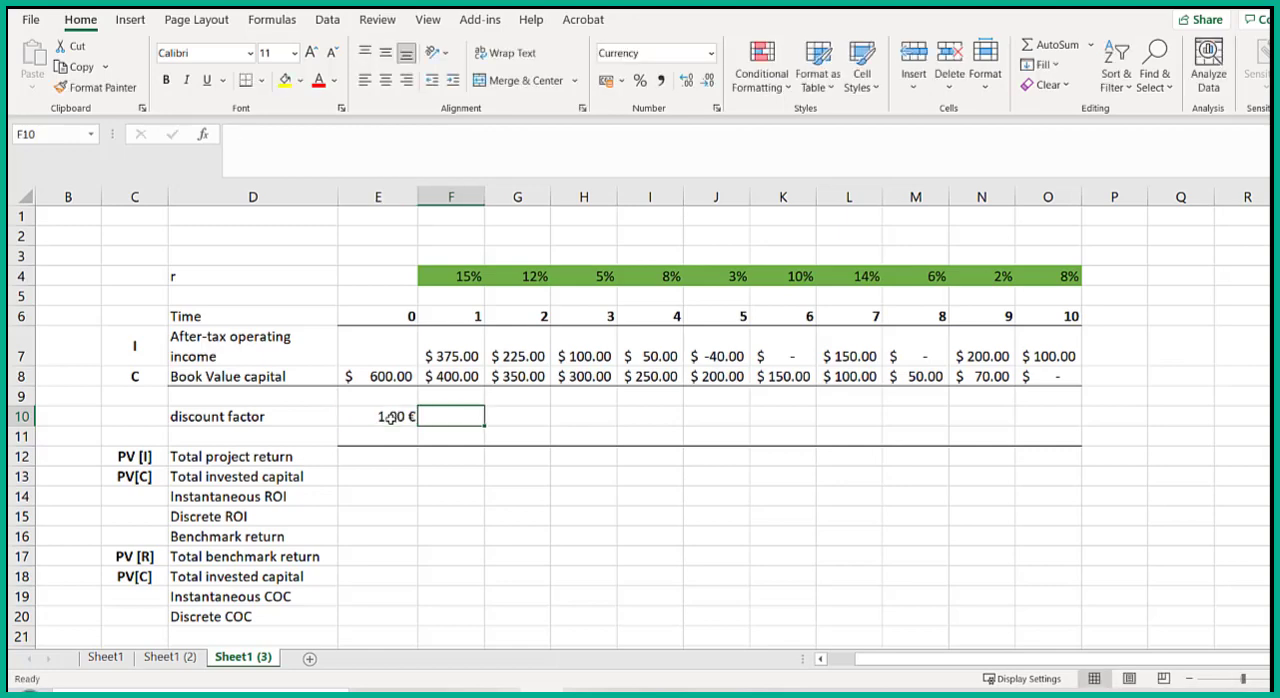
- Compute the time 1 discount factor in F10 as =E10/(1+F4) and copy the formula across through time 10 in O10
{"action": "type", "text": "="}
{"action": "left_click", "coordinate": [390, 418]}
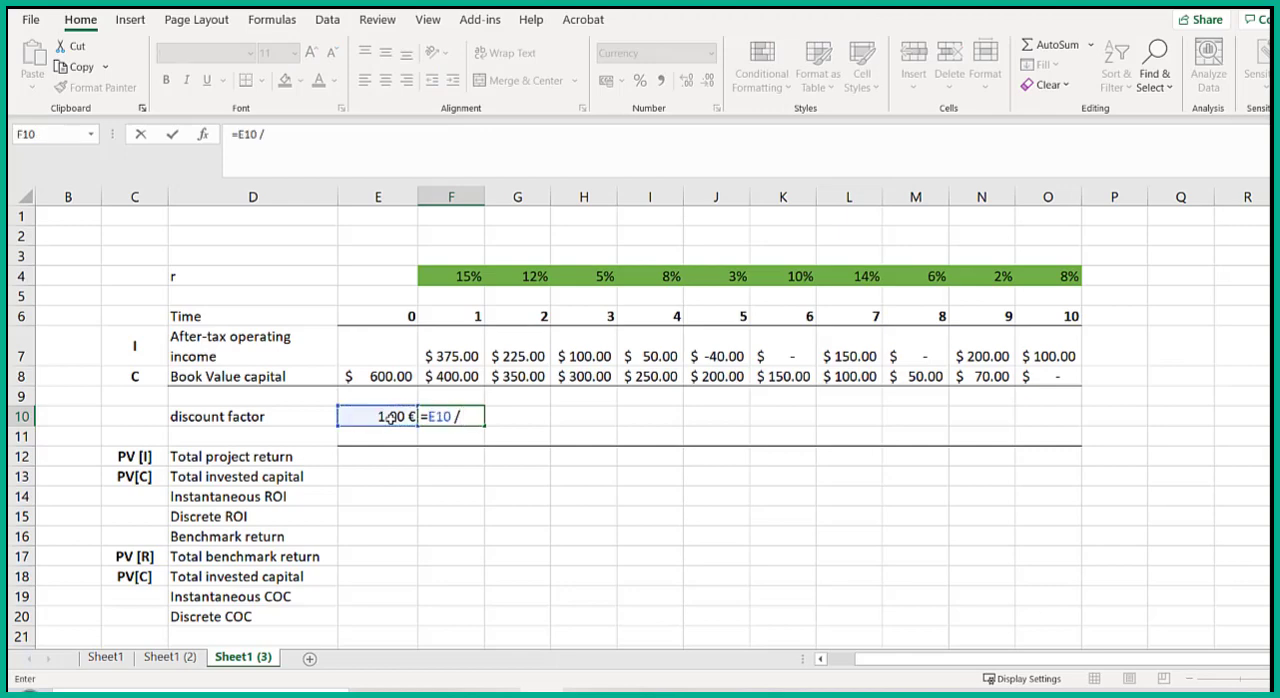
{"action": "type", "text": "/ ( 1 +"}
{"action": "left_click", "coordinate": [452, 277]}
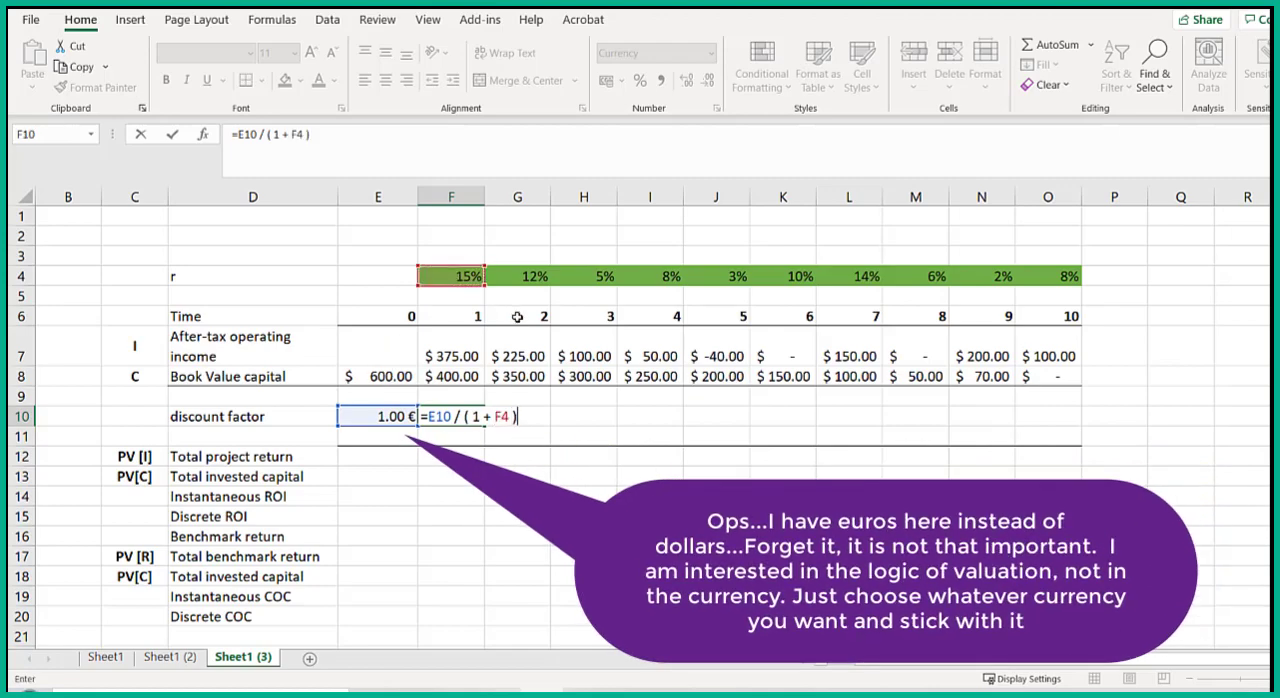
{"action": "type", "text": ")"}
{"action": "key", "text": "Return"}
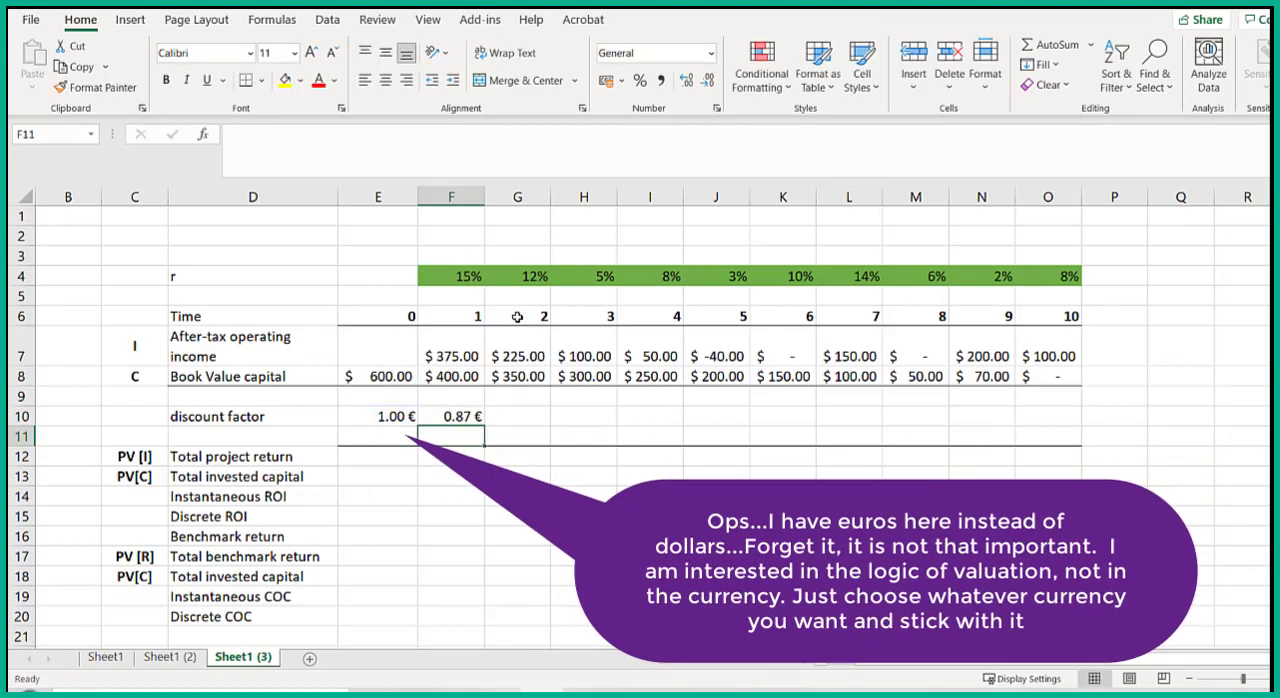
{"action": "left_click", "coordinate": [473, 416]}
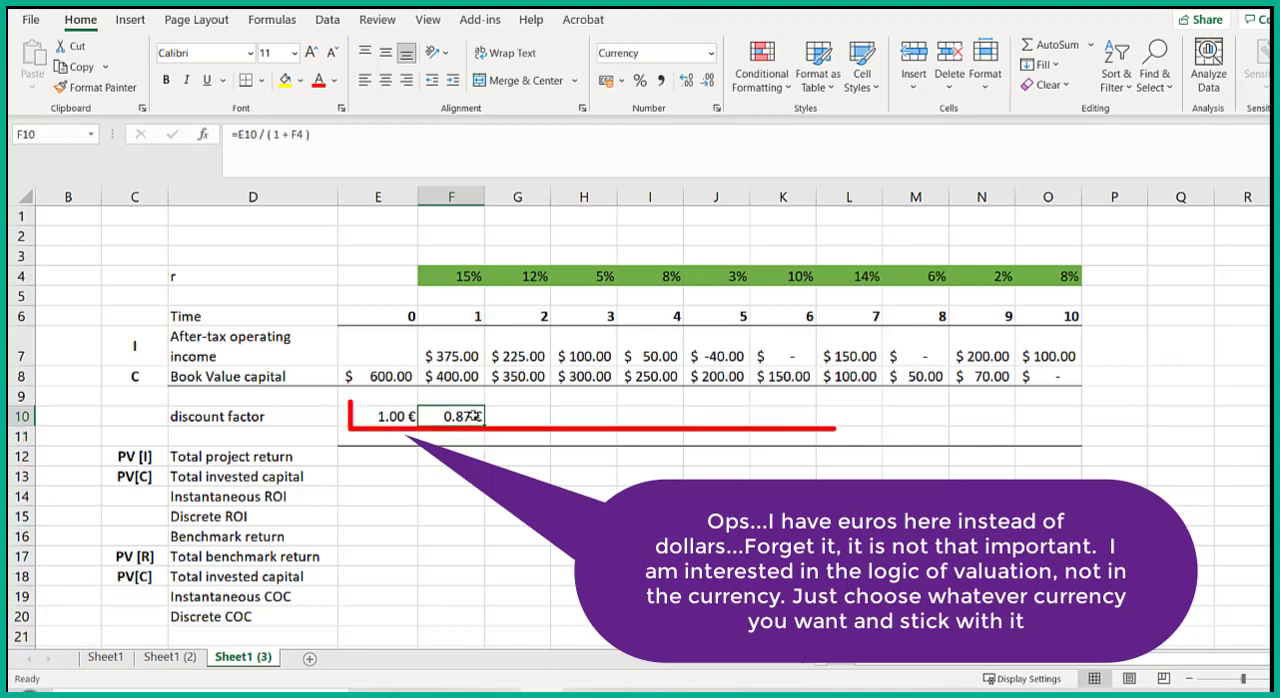
{"action": "left_click_drag", "start_coordinate": [483, 420], "coordinate": [1068, 435]}
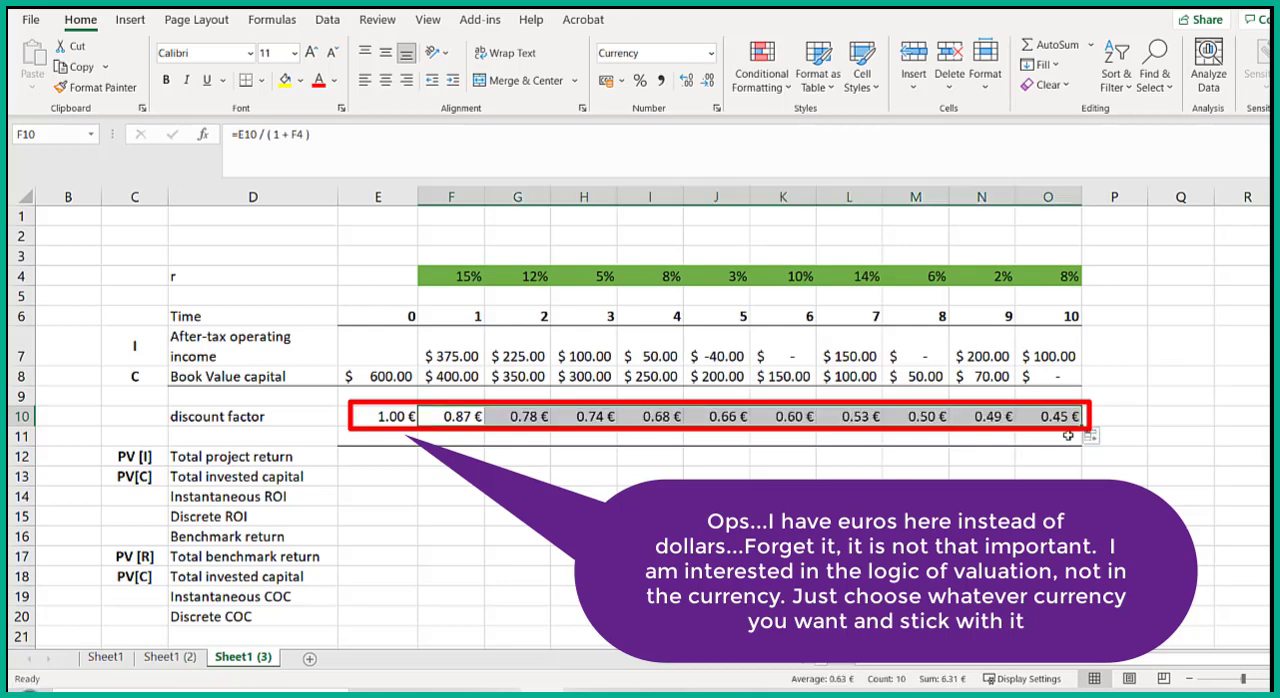
- Calculate the total project return in E12 with SUMPRODUCT of the incomes F7:O7 and the discount factors F10:O10
{"action": "left_click", "coordinate": [404, 458]}
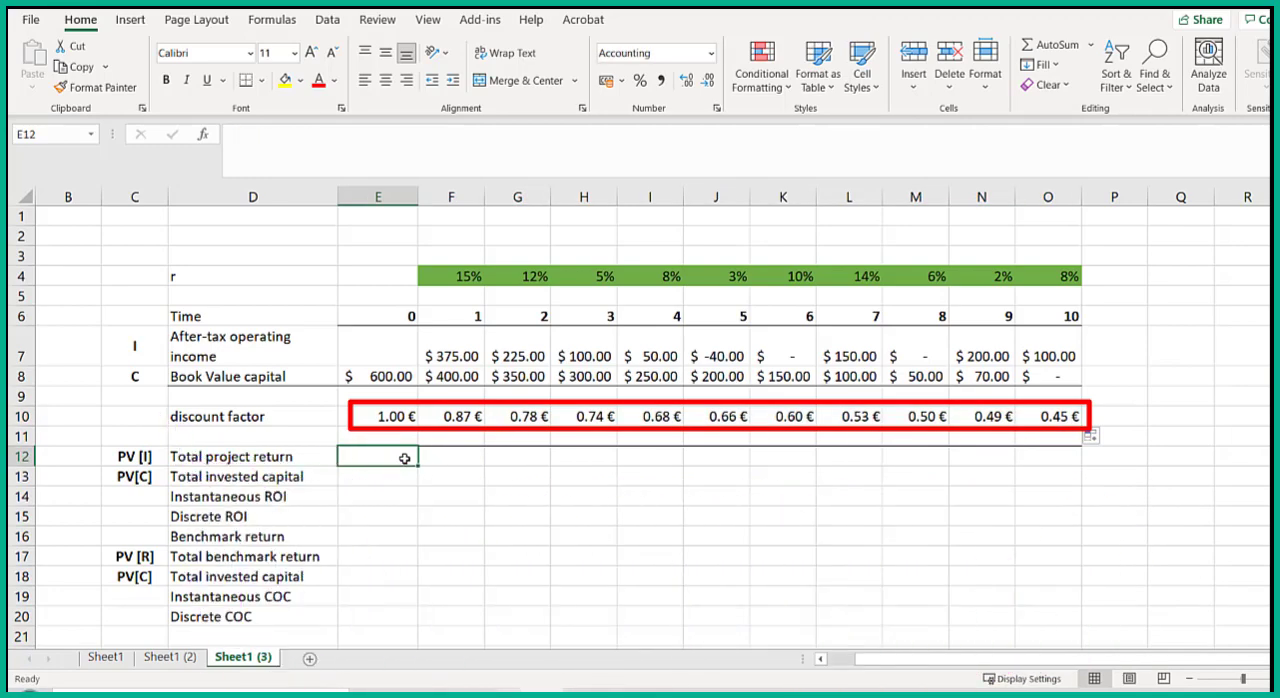
{"action": "type", "text": "="}
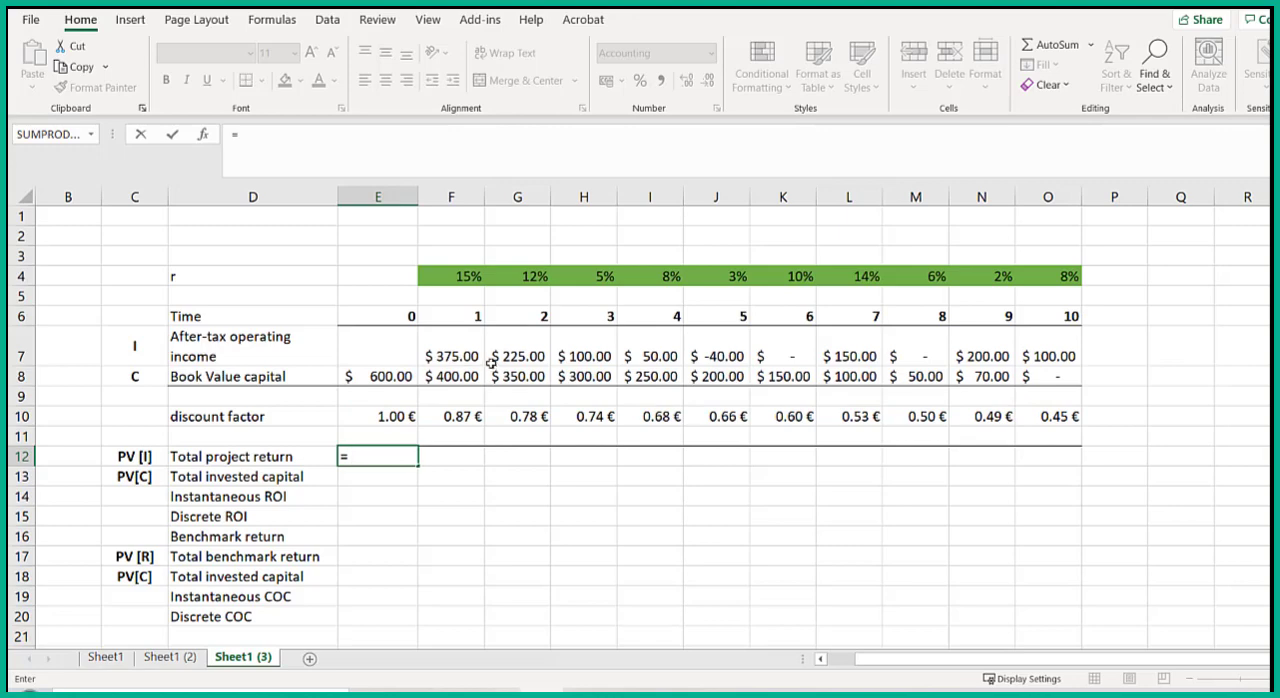
{"action": "left_click", "coordinate": [62, 135]}
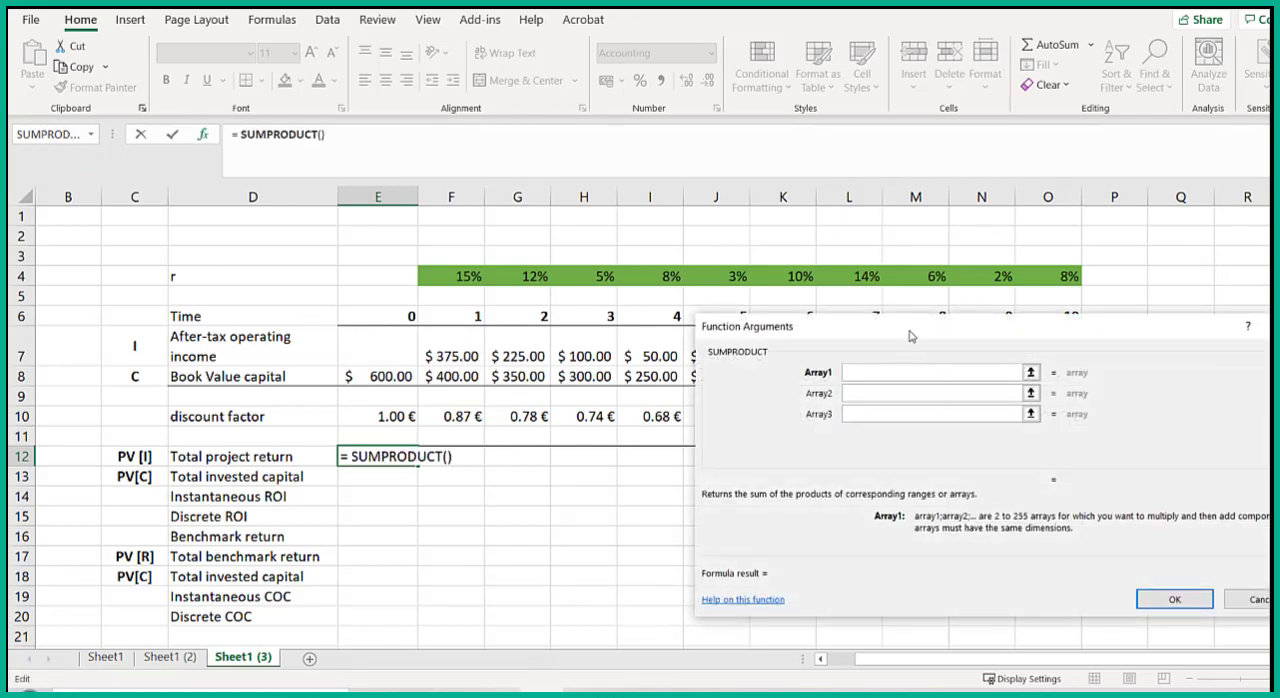
{"action": "left_click_drag", "start_coordinate": [910, 335], "coordinate": [874, 488]}
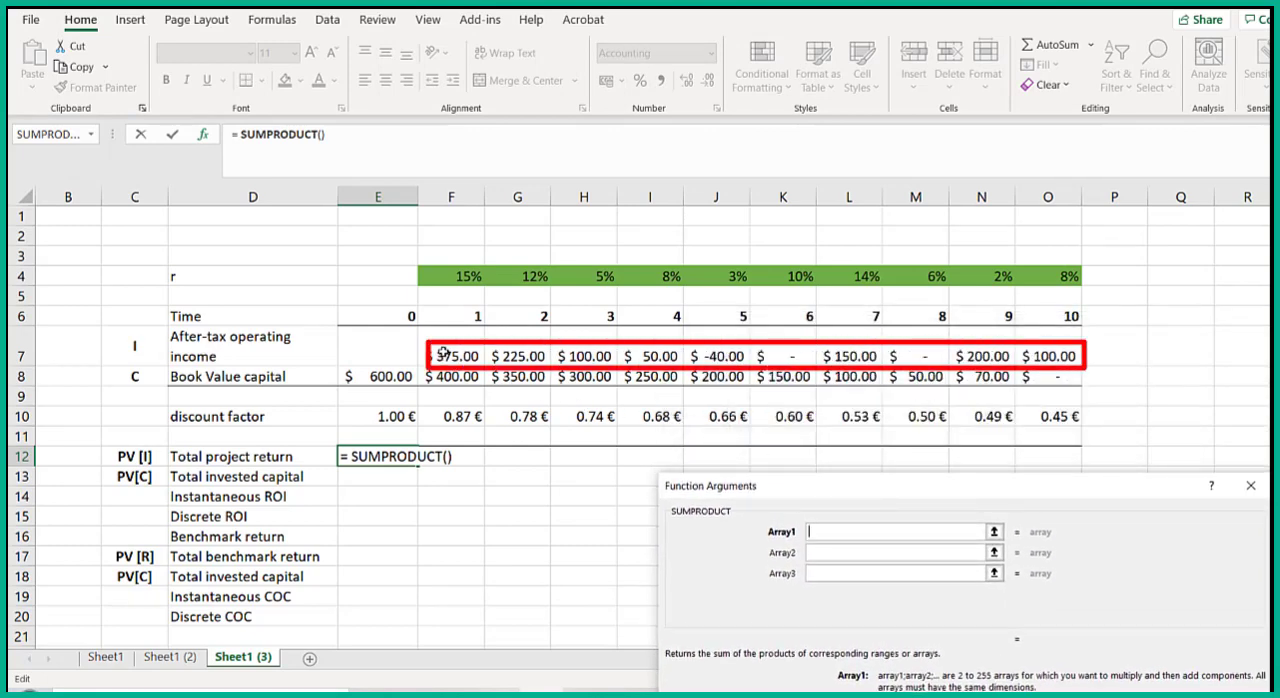
{"action": "left_click_drag", "start_coordinate": [443, 352], "coordinate": [1024, 352]}
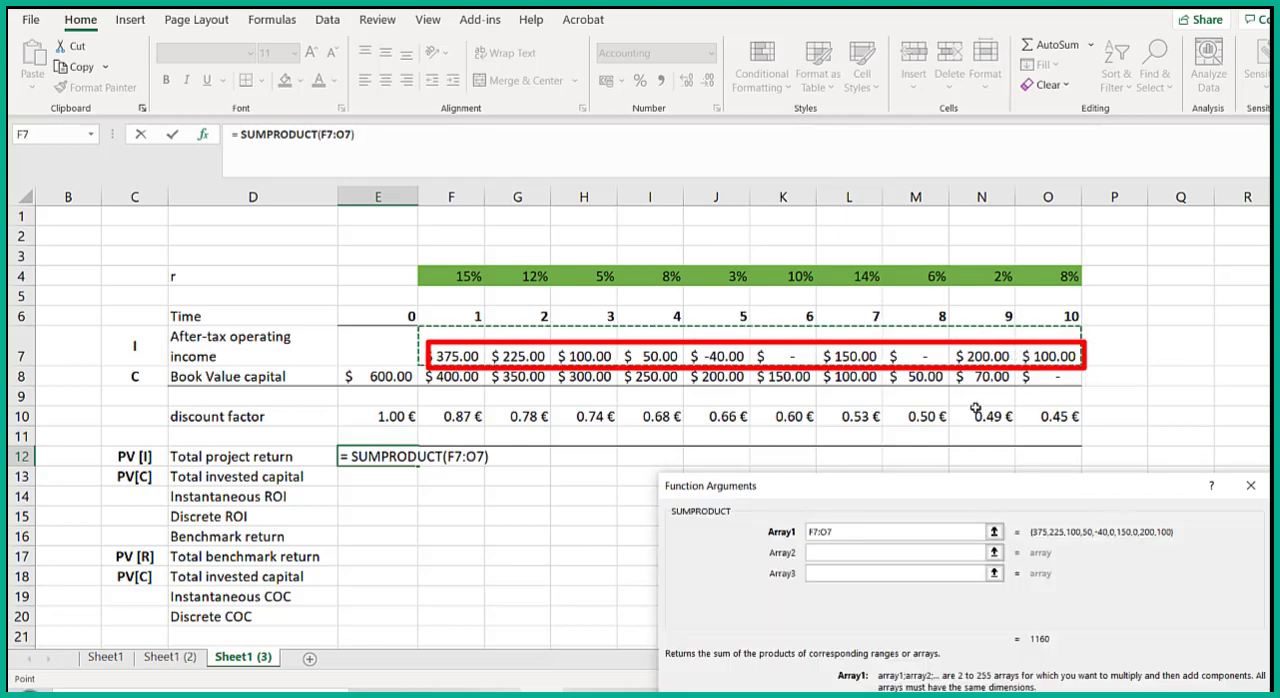
{"action": "left_click", "coordinate": [815, 552]}
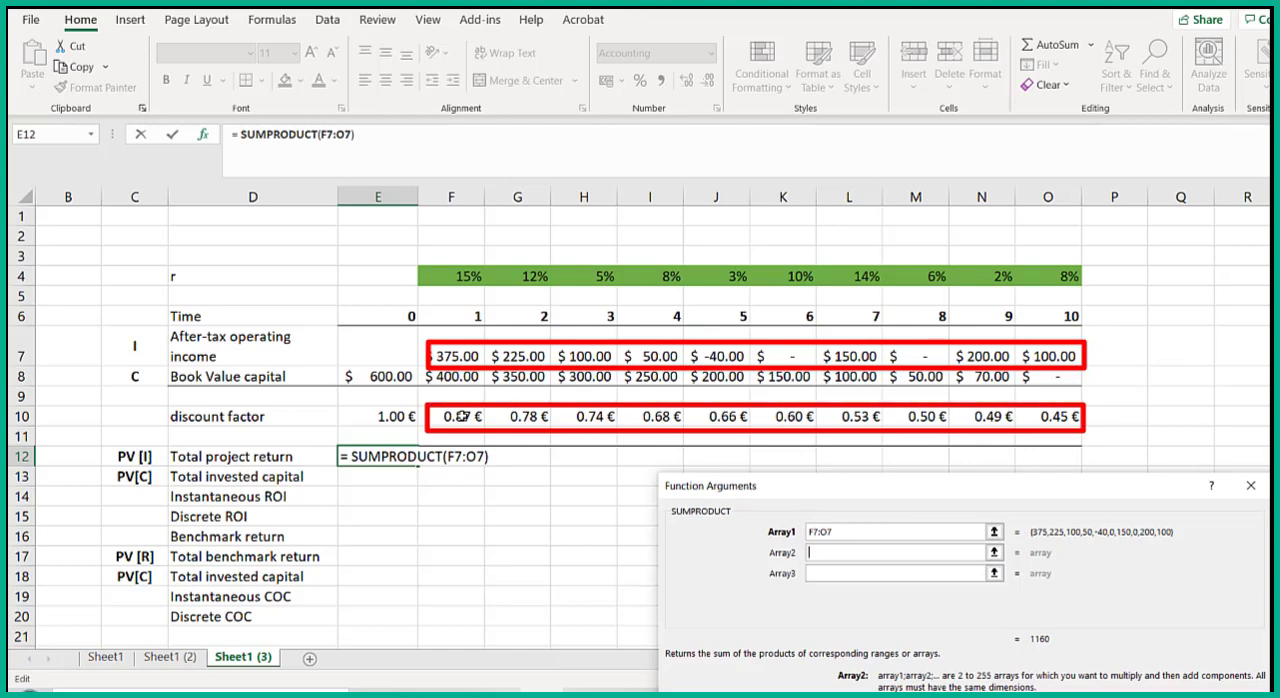
{"action": "left_click_drag", "start_coordinate": [462, 416], "coordinate": [1024, 414]}
{"action": "left_click_drag", "start_coordinate": [1006, 491], "coordinate": [1022, 376]}
{"action": "left_click", "coordinate": [1150, 644]}
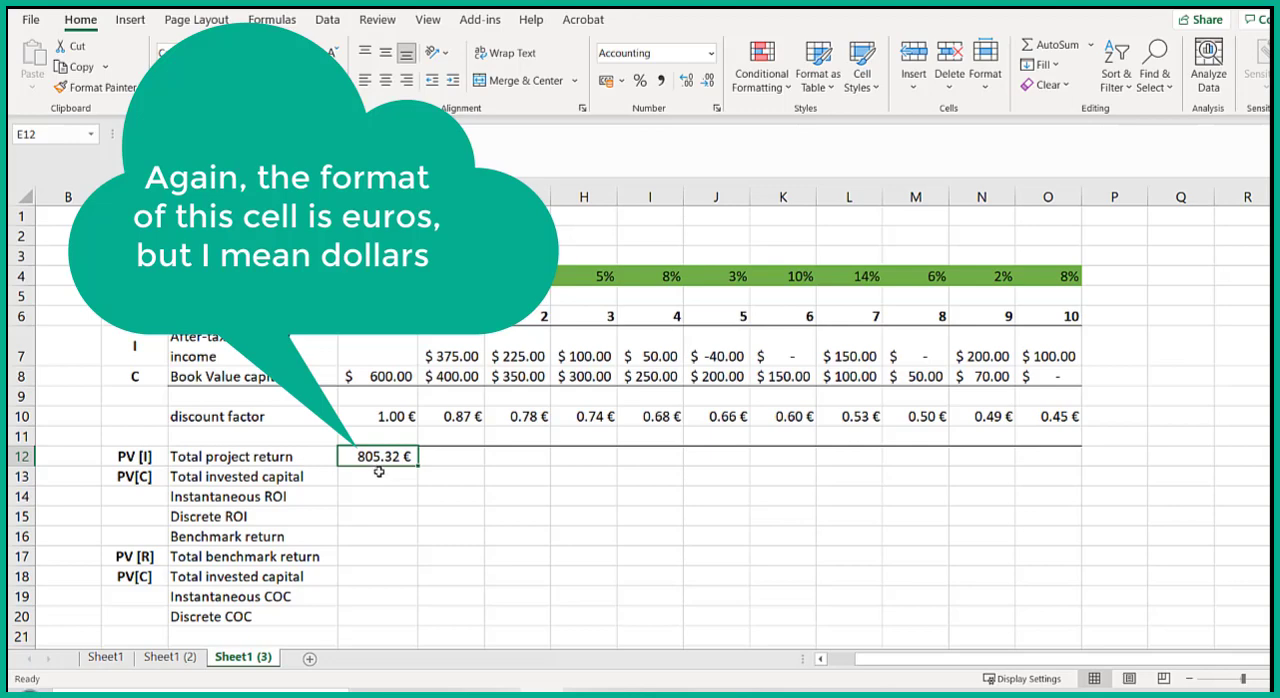
- Calculate the total invested capital in E13 with SUMPRODUCT of the book values E8:O8 and the discount factors E10:O10
{"action": "left_click", "coordinate": [380, 478]}
{"action": "type", "text": "="}
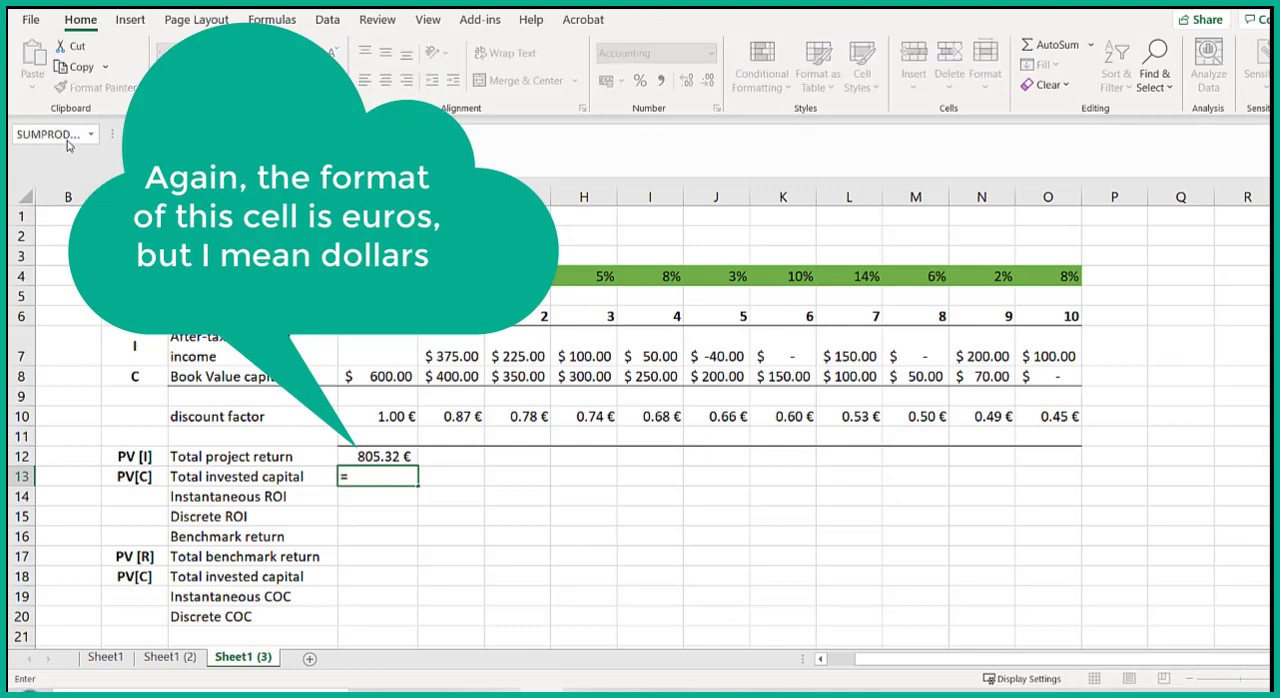
{"action": "left_click", "coordinate": [68, 136]}
{"action": "left_click_drag", "start_coordinate": [812, 382], "coordinate": [816, 413]}
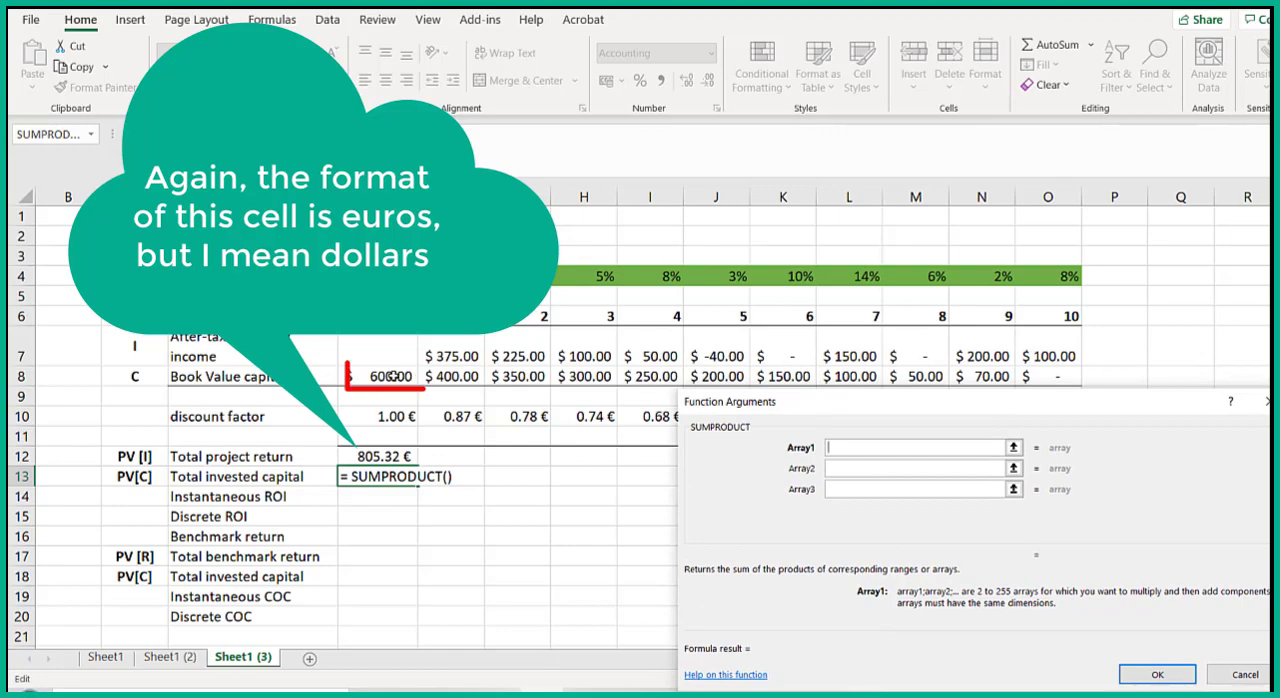
{"action": "left_click_drag", "start_coordinate": [405, 376], "coordinate": [1045, 378]}
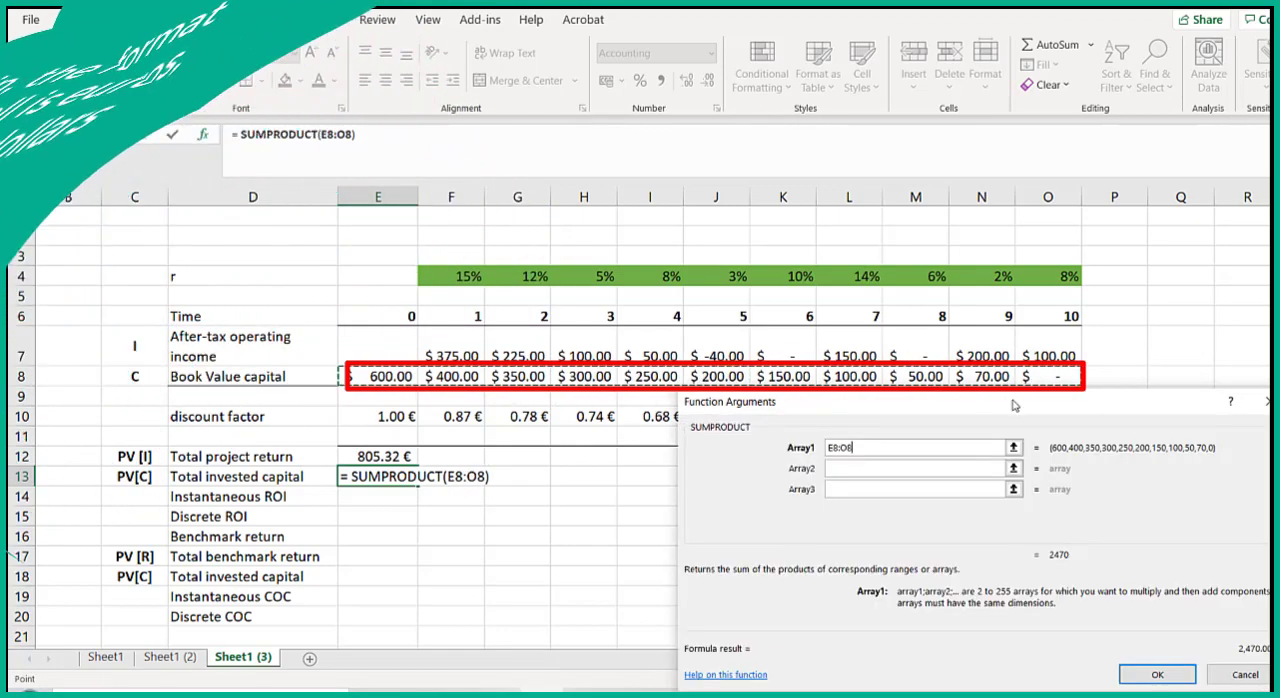
{"action": "left_click", "coordinate": [946, 468]}
{"action": "left_click_drag", "start_coordinate": [916, 410], "coordinate": [914, 445]}
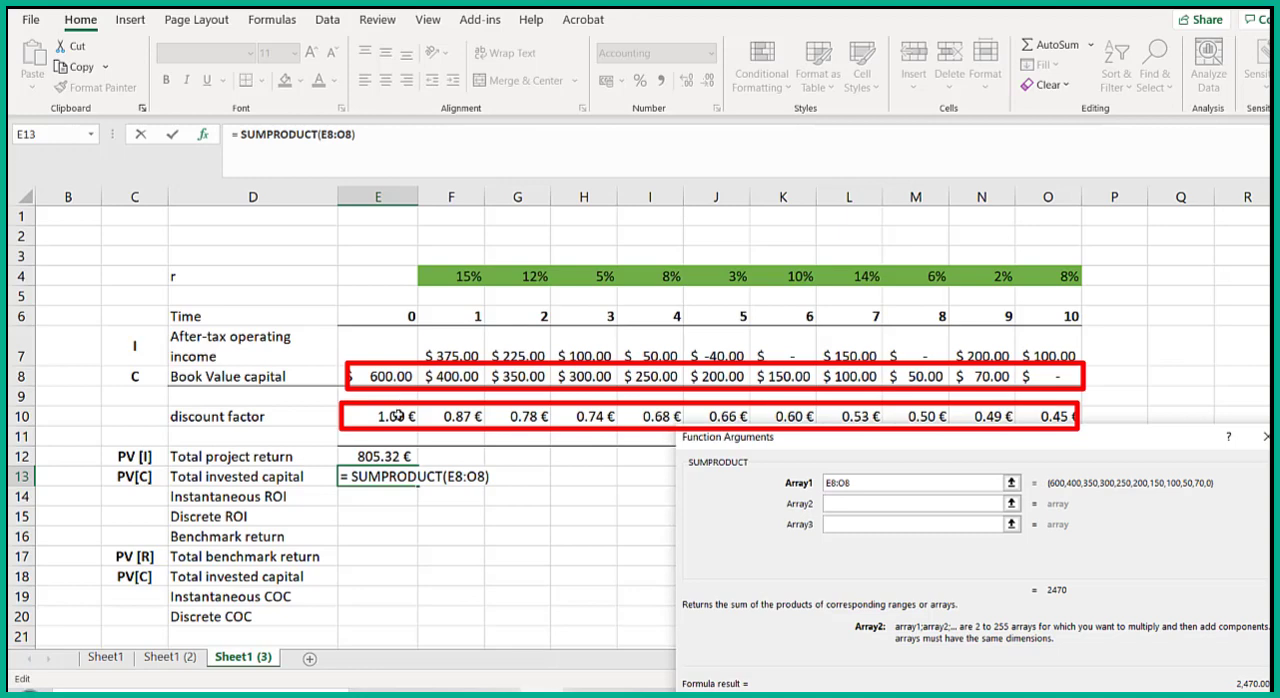
{"action": "mouse_move", "coordinate": [396, 418]}
{"action": "left_mouse_down"}
{"action": "mouse_move", "coordinate": [715, 418]}
{"action": "mouse_move", "coordinate": [760, 430]}
{"action": "mouse_move", "coordinate": [1036, 416]}
{"action": "left_mouse_up"}
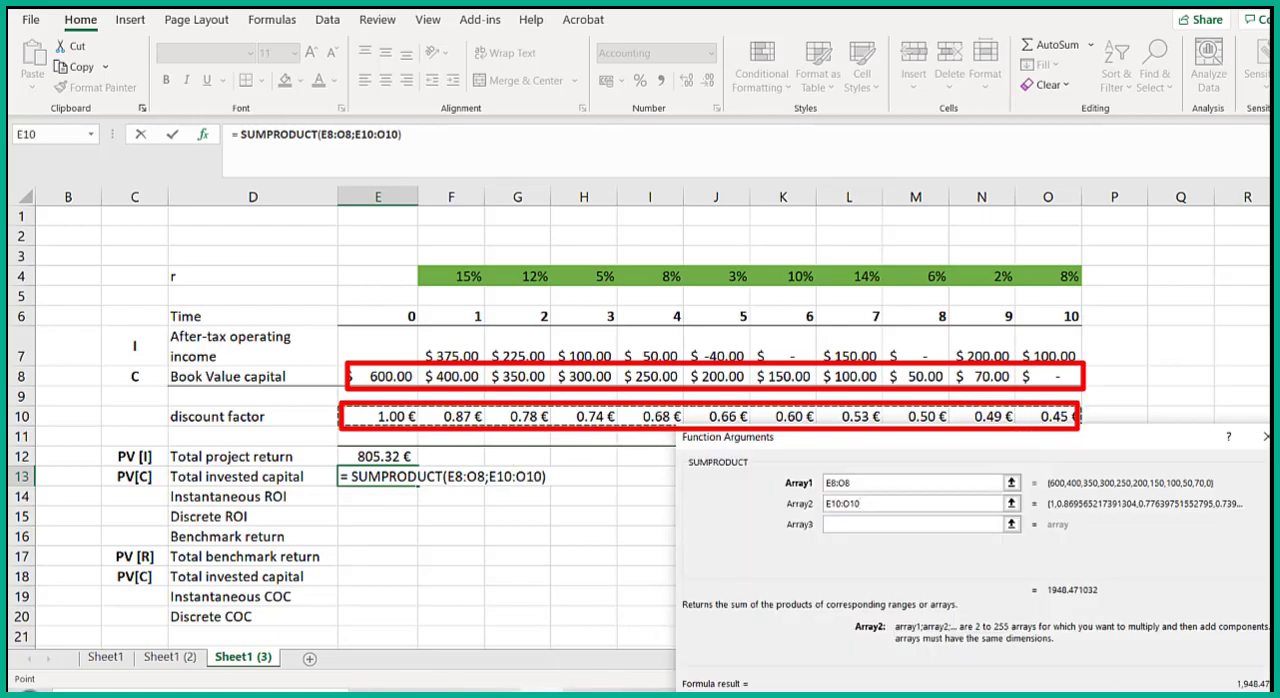
{"action": "key", "text": "Return"}
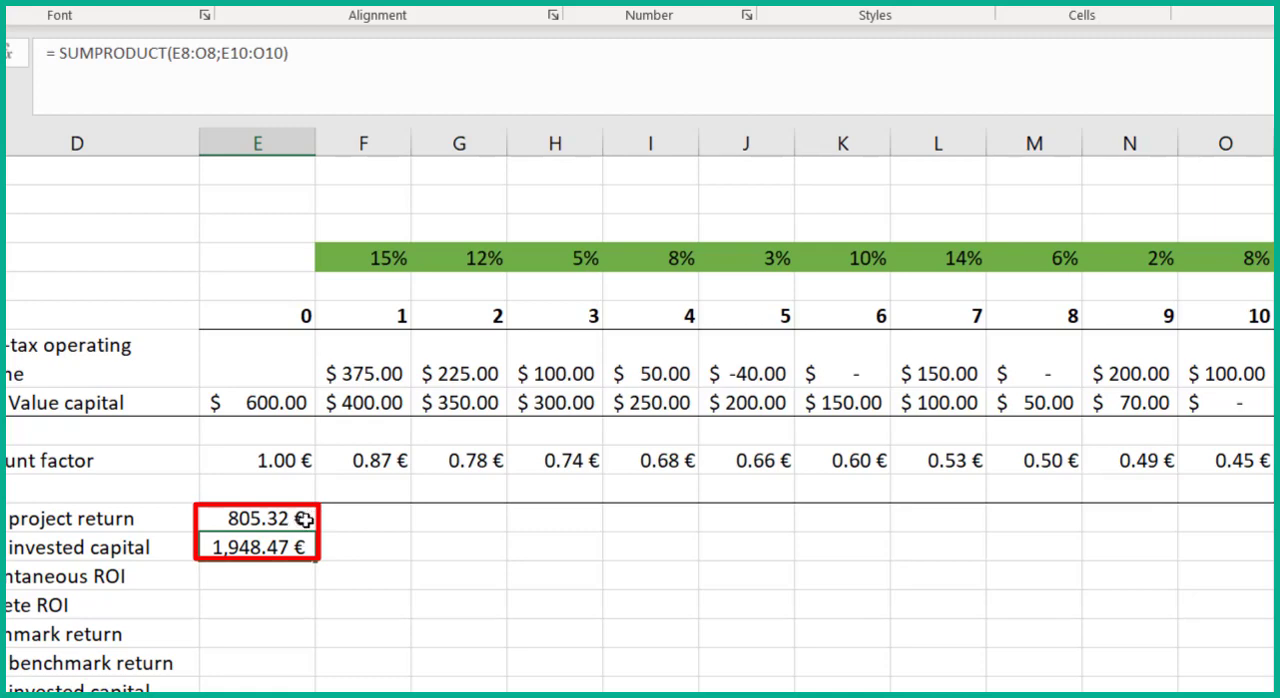
- Calculate the instantaneous ROI in E14 by dividing total project return by total invested capital, =E12/E13
{"action": "left_click", "coordinate": [258, 568]}
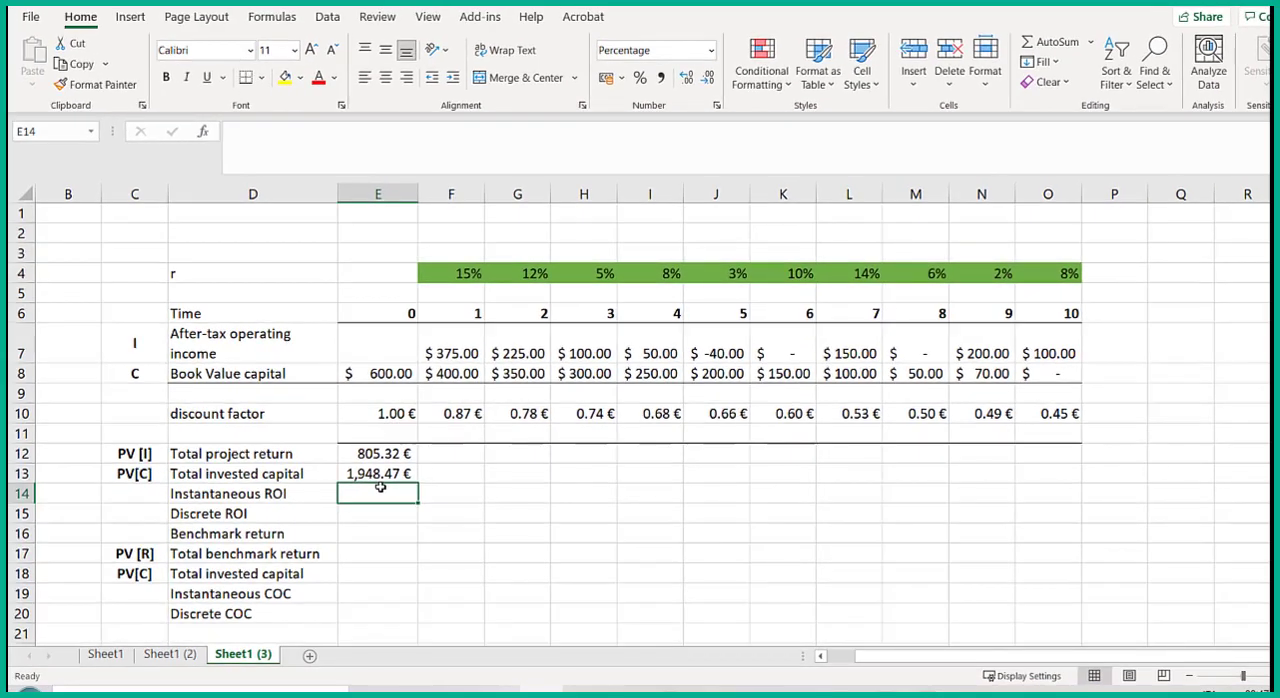
{"action": "type", "text": "="}
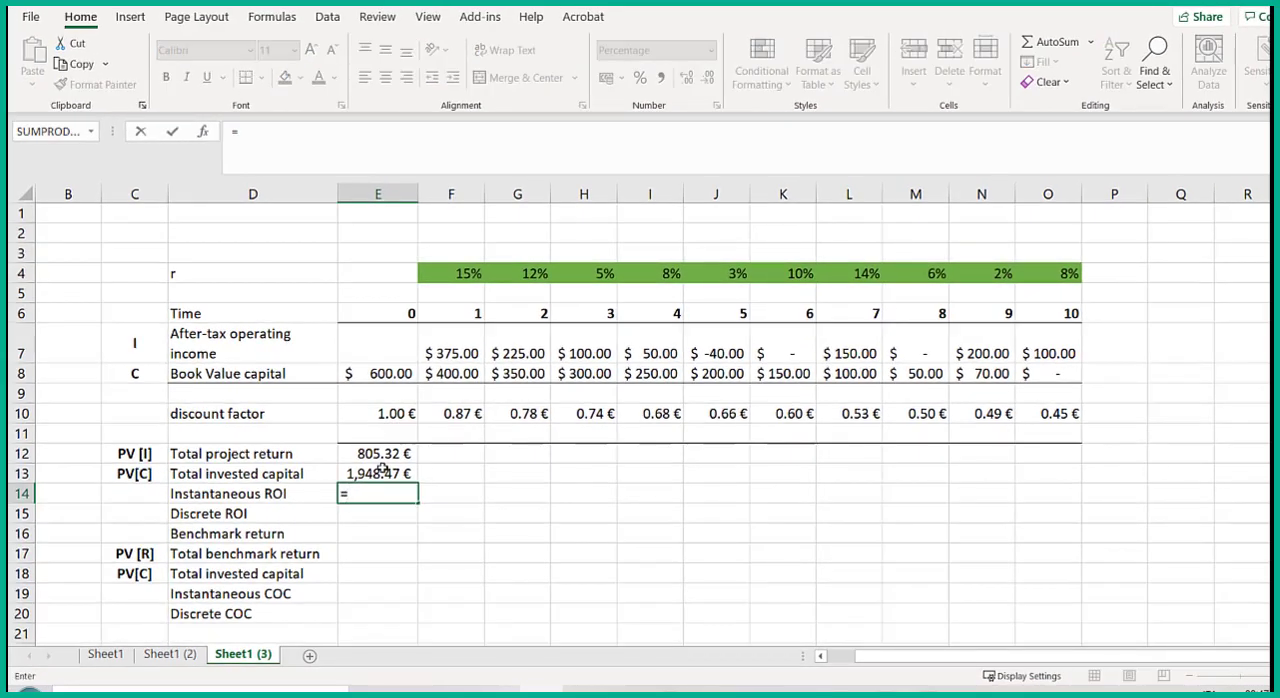
{"action": "left_click", "coordinate": [386, 456]}
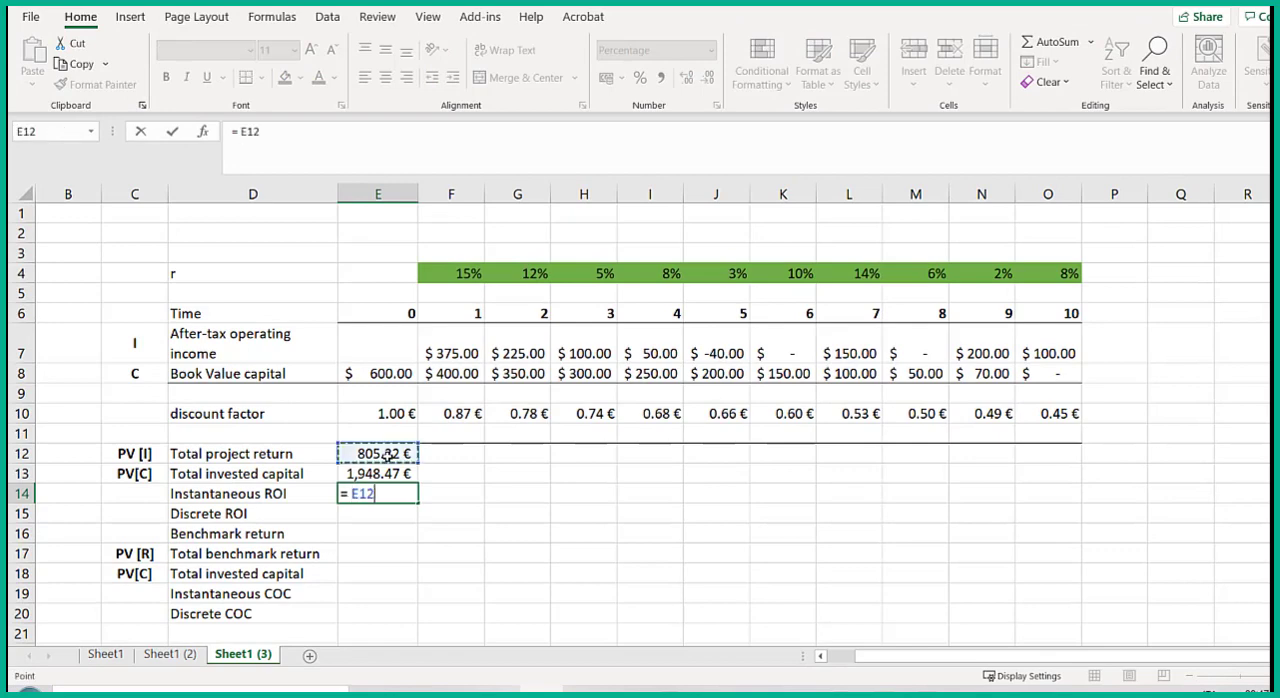
{"action": "left_click", "coordinate": [397, 490]}
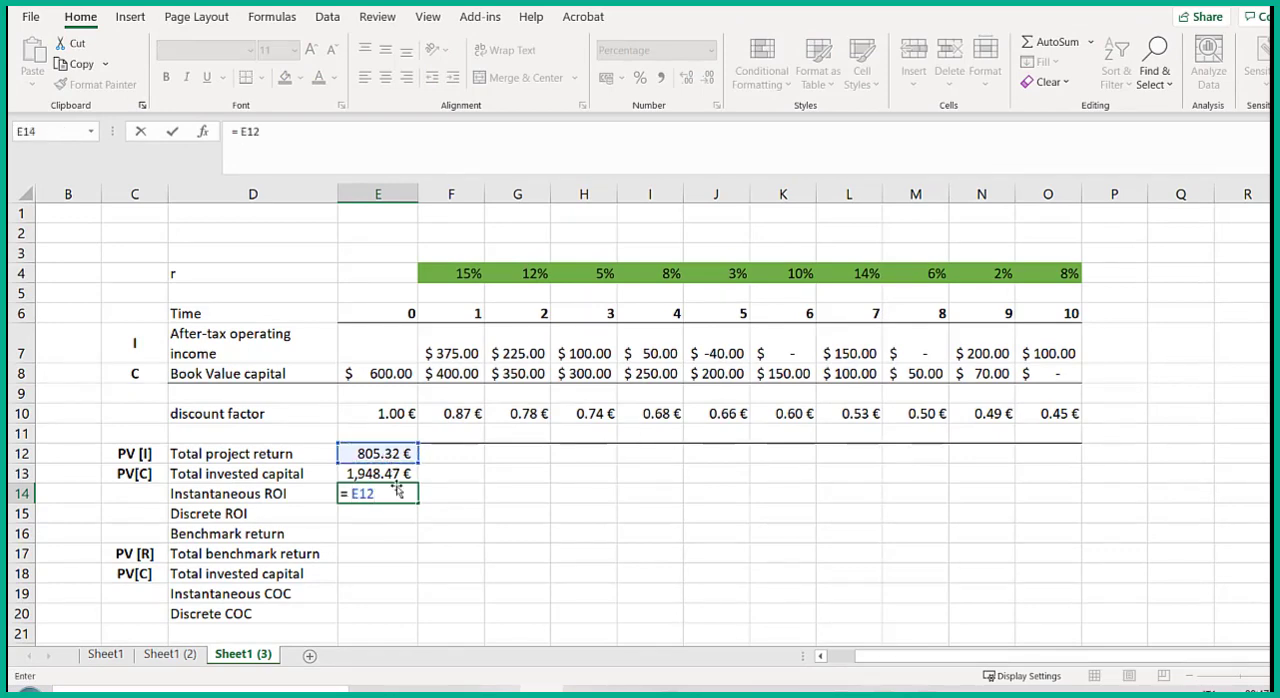
{"action": "type", "text": "/"}
{"action": "left_click", "coordinate": [386, 476]}
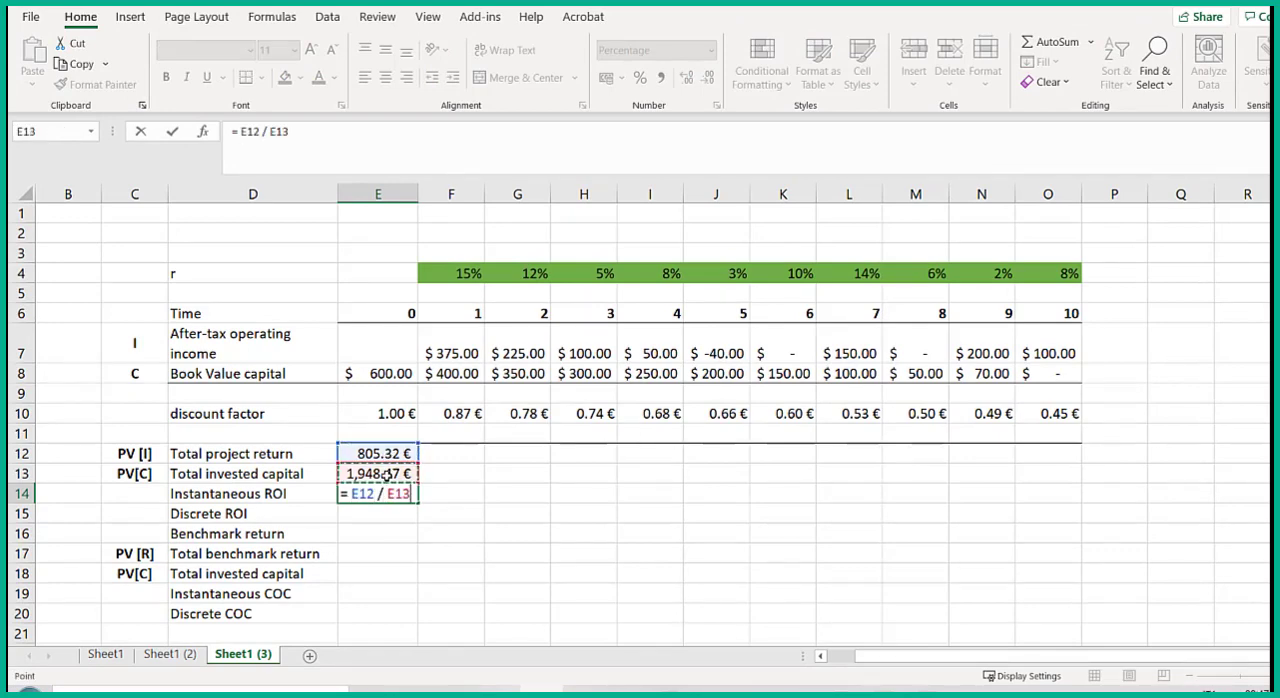
{"action": "key", "text": "Return"}
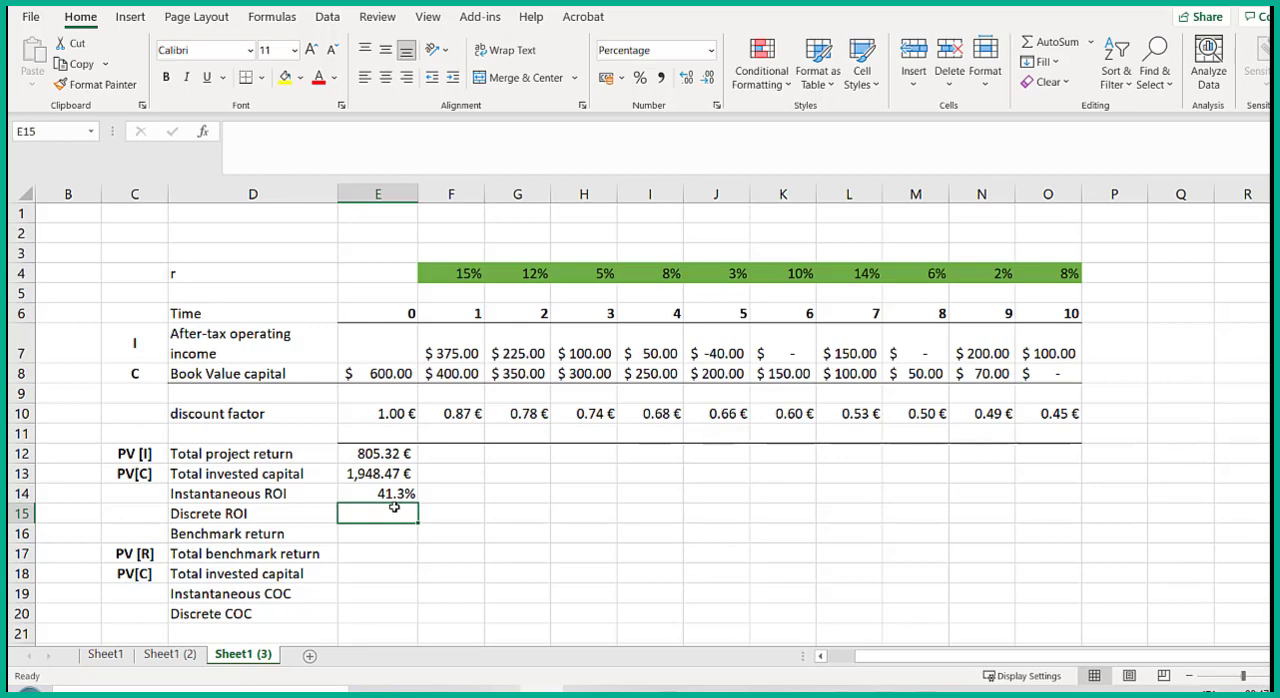
- Calculate the discrete ROI in E15 from the instantaneous ROI and the first-period rate, =E14*(1+F4)
{"action": "type", "text": "="}
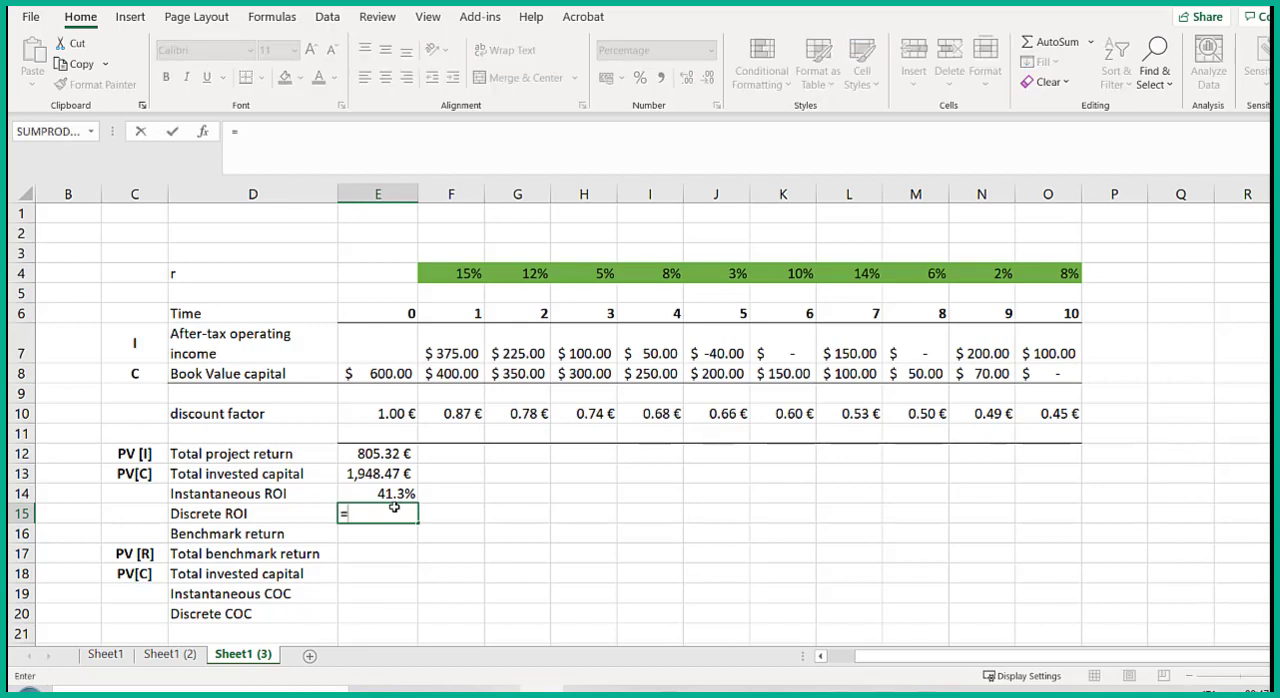
{"action": "left_click", "coordinate": [398, 493]}
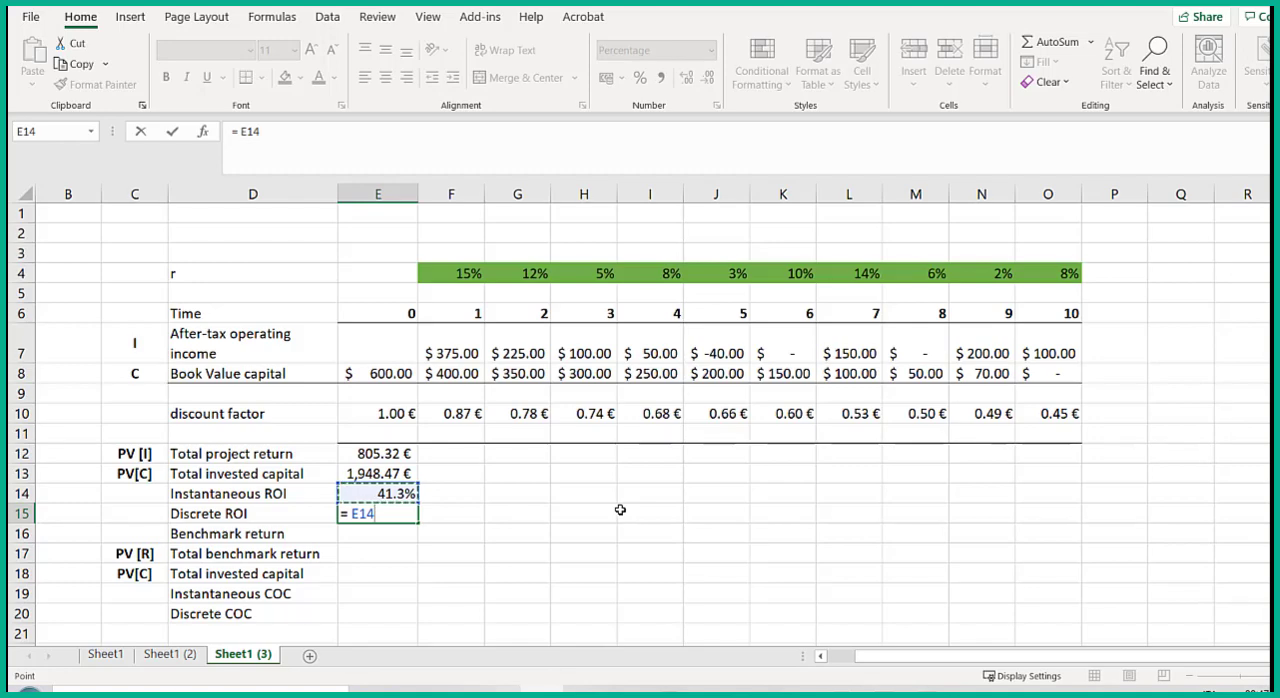
{"action": "type", "text": "* ("}
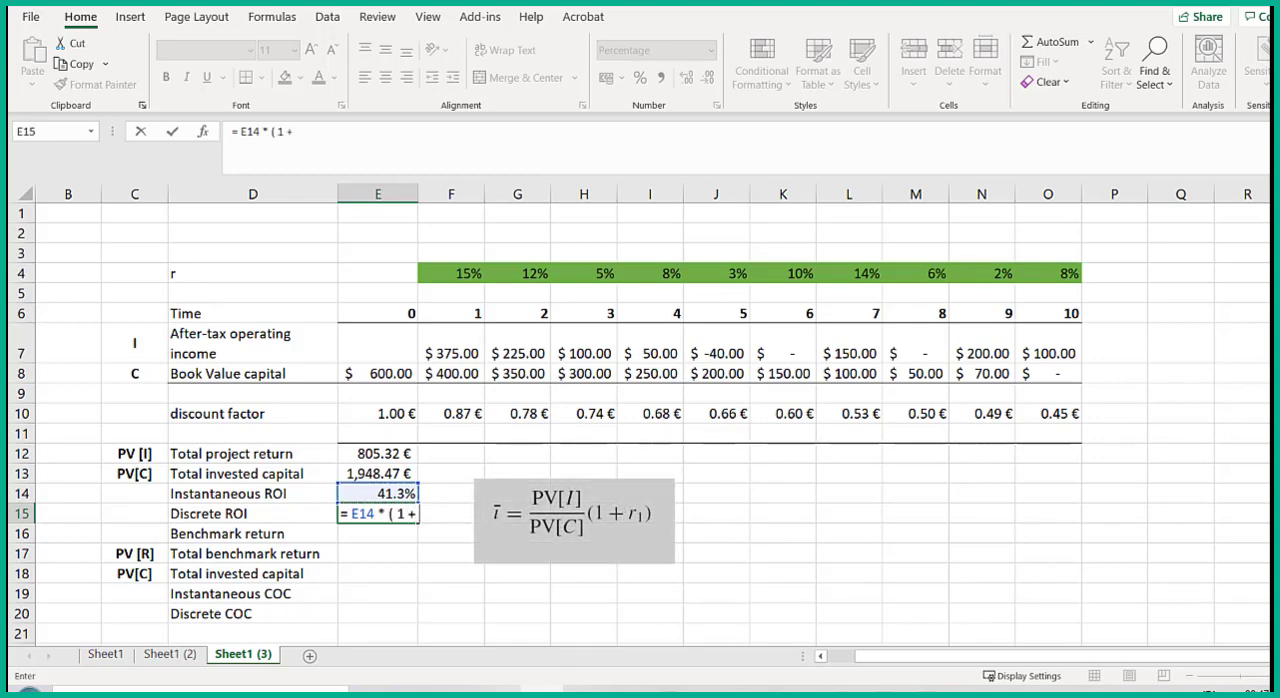
{"action": "type", "text": " 1 +"}
{"action": "left_click", "coordinate": [465, 276]}
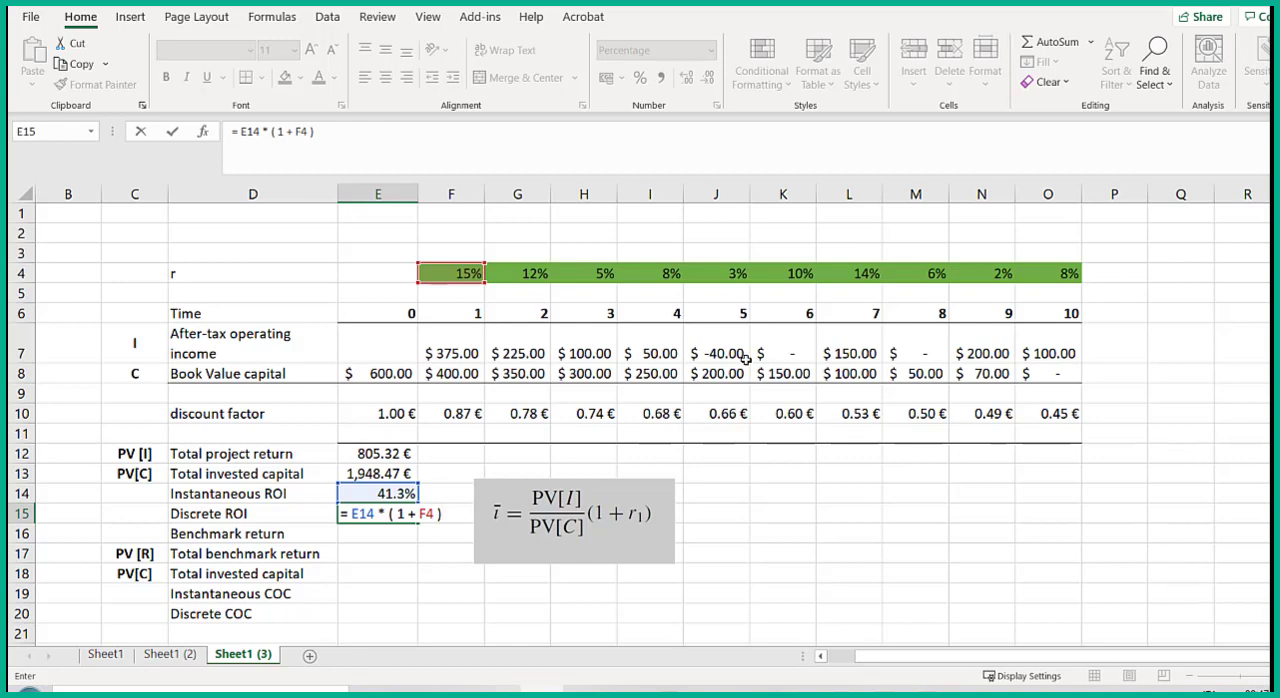
{"action": "type", "text": ")"}
{"action": "key", "text": "Return"}
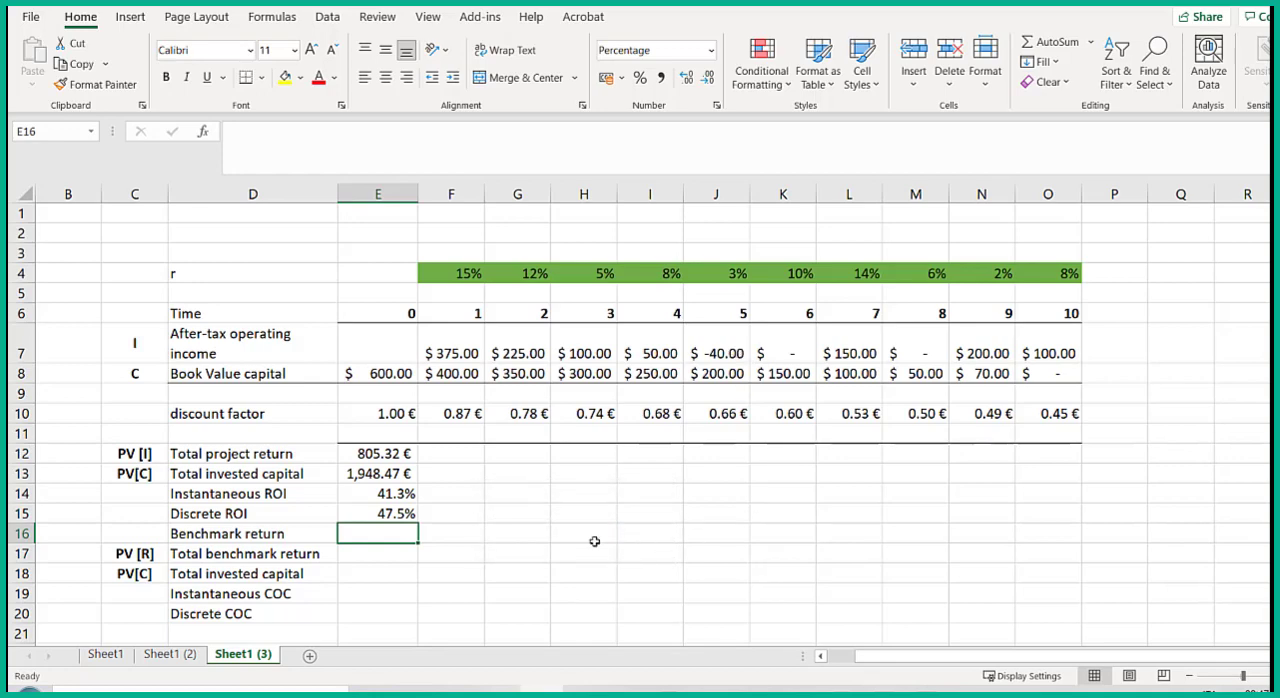
- Calculate the first-period benchmark return in F16 by multiplying the rate by the initial book value, =F4*E8
{"action": "left_click", "coordinate": [474, 536]}
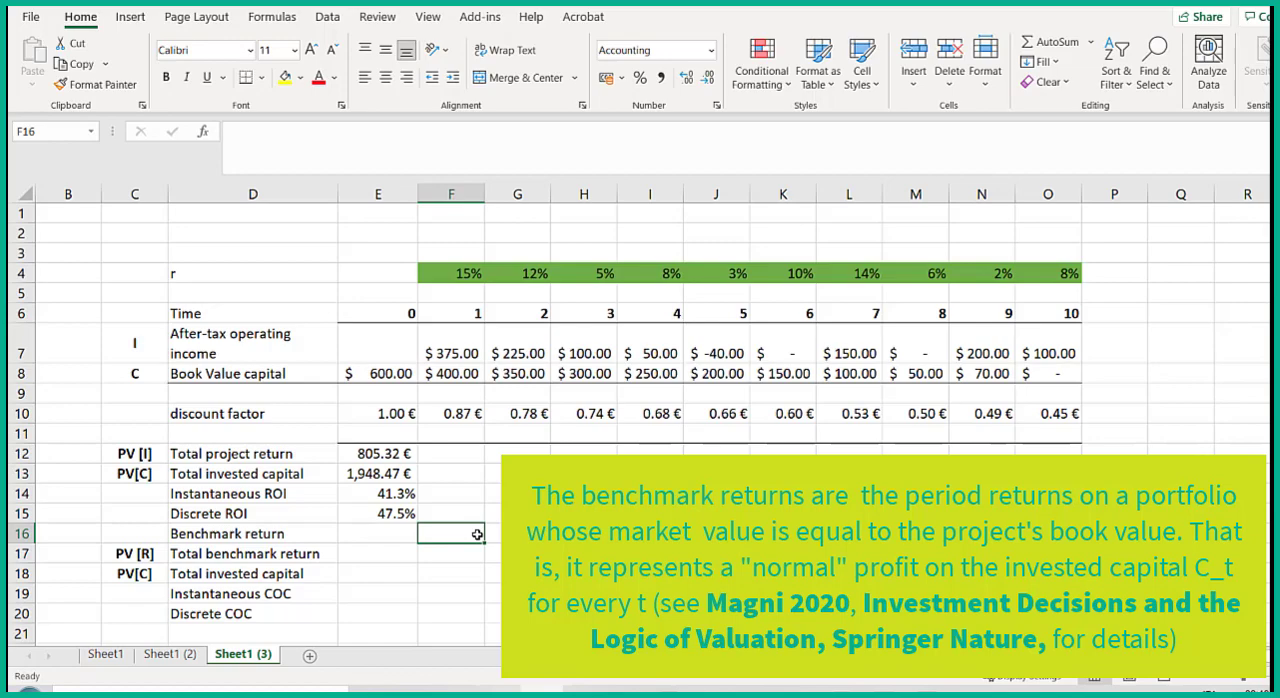
{"action": "type", "text": "="}
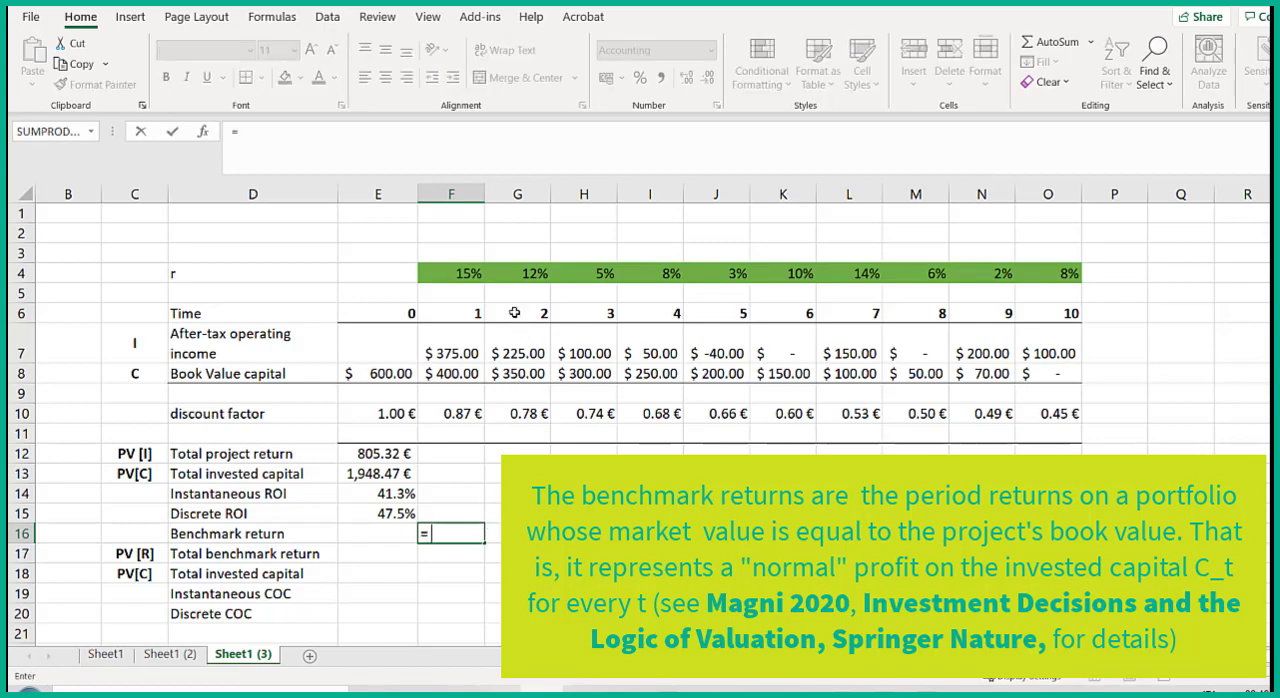
{"action": "left_click", "coordinate": [468, 273]}
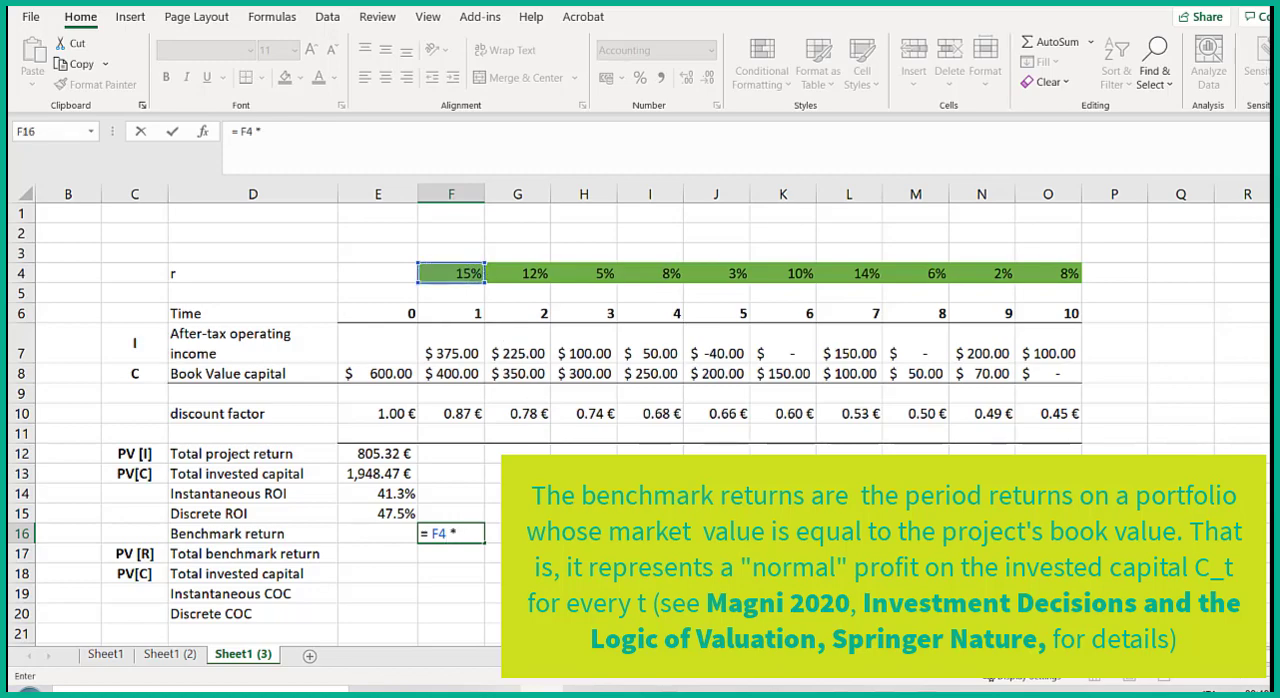
{"action": "left_click", "coordinate": [387, 374]}
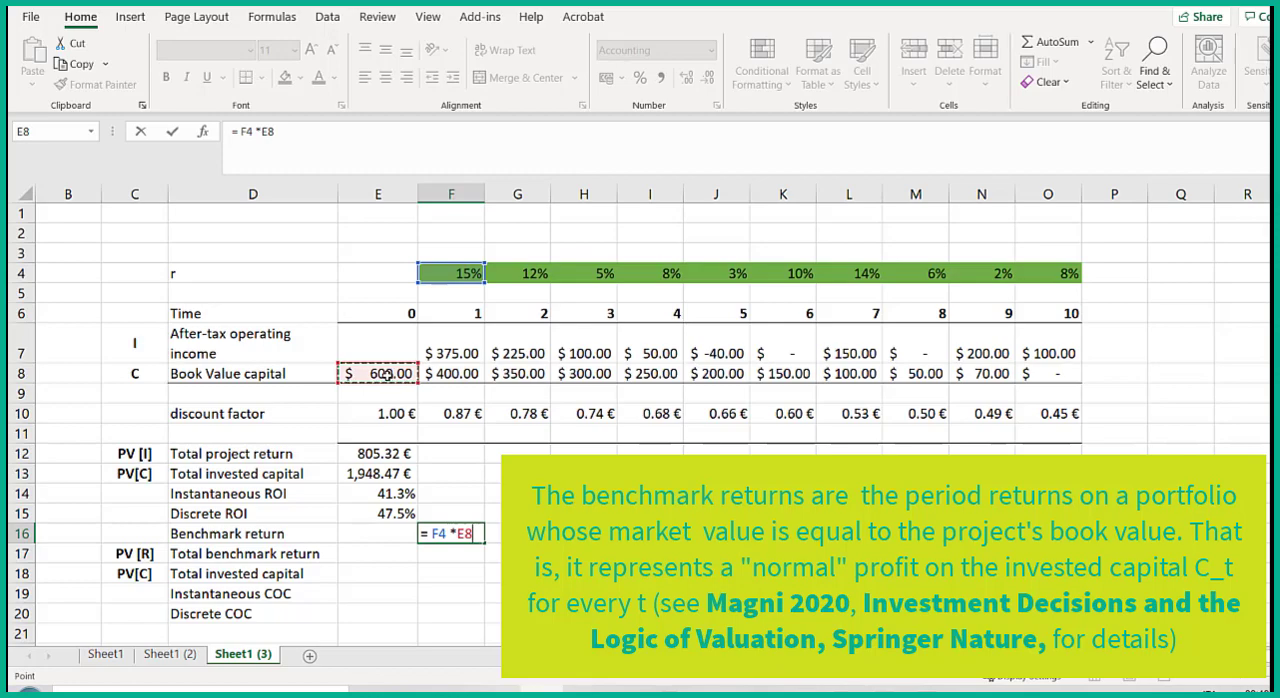
{"action": "key", "text": "Return"}
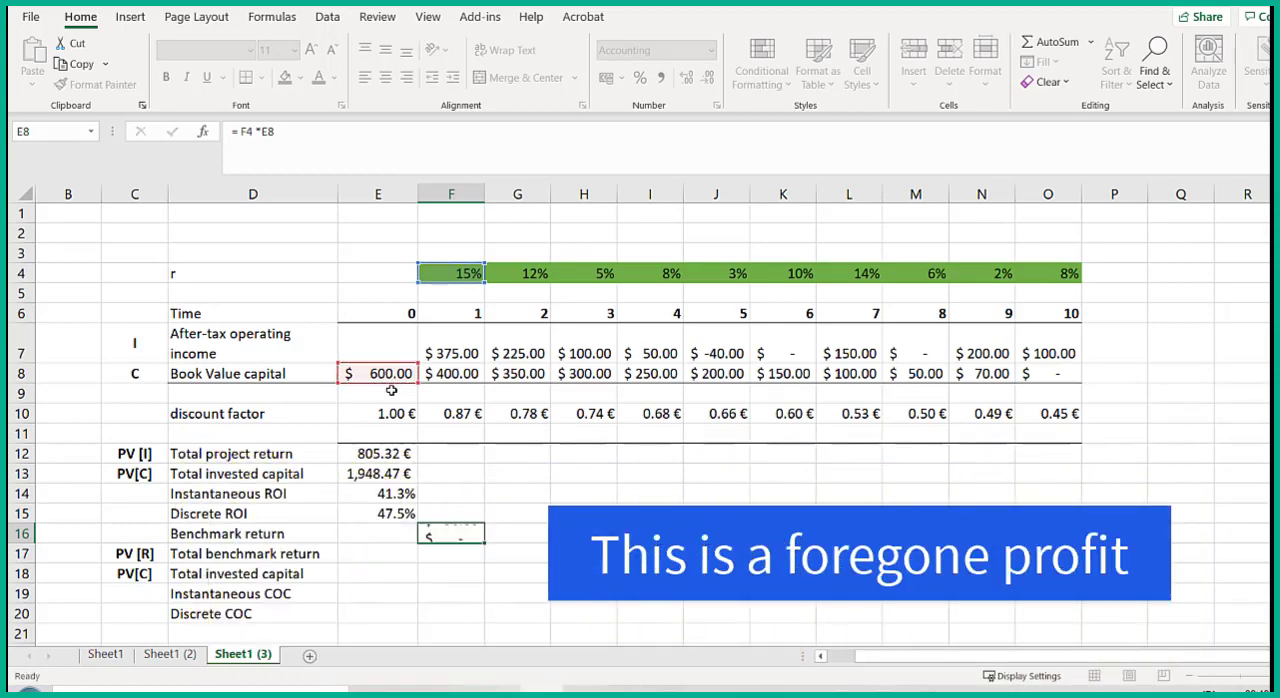
{"action": "left_click", "coordinate": [474, 535]}
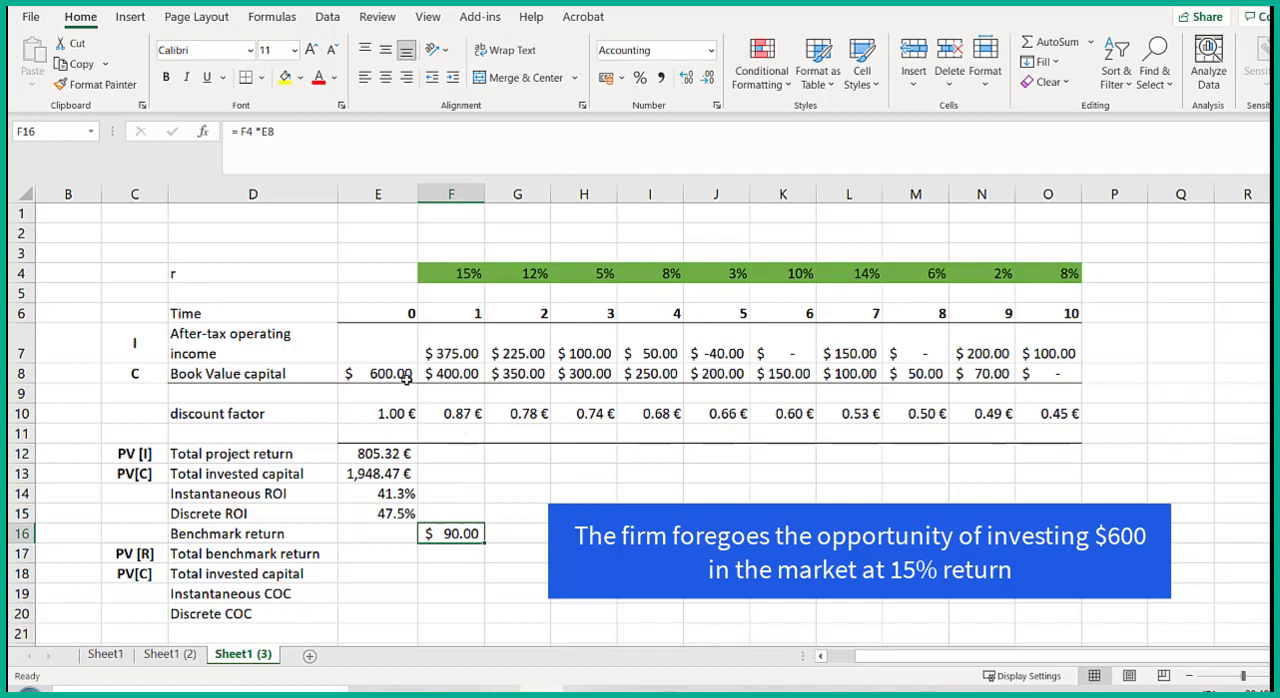
{"action": "left_click", "coordinate": [469, 353]}
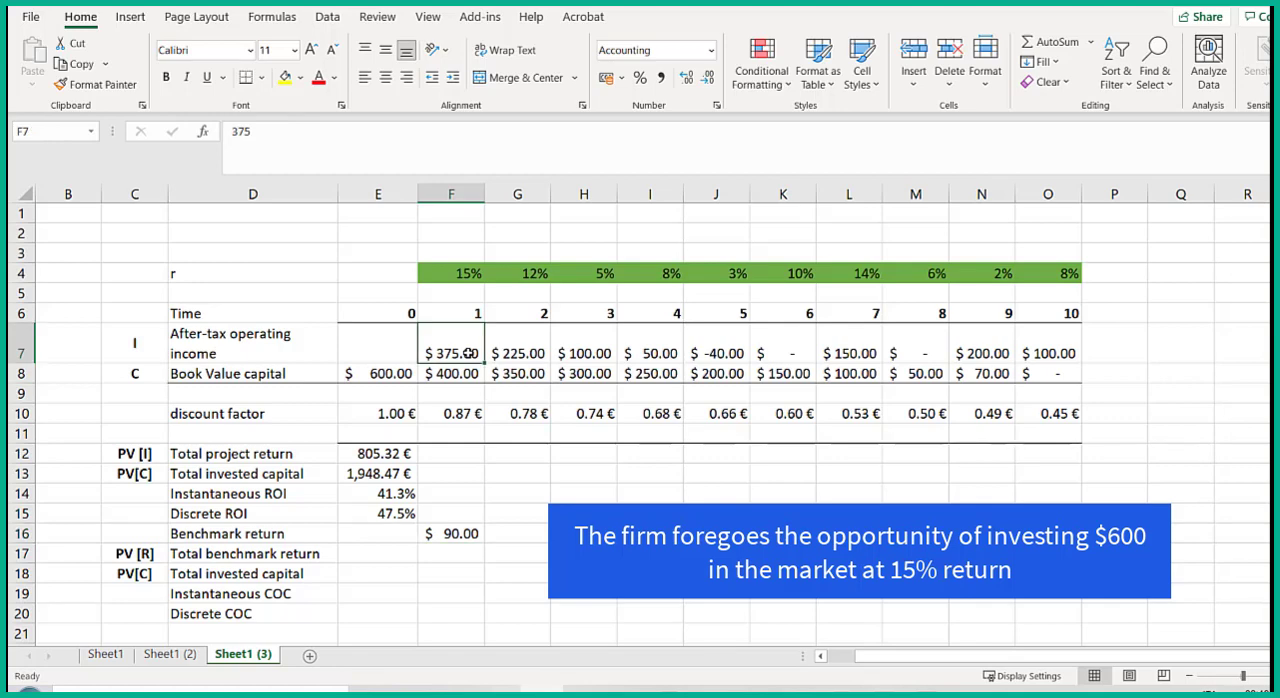
{"action": "left_click", "coordinate": [462, 533]}
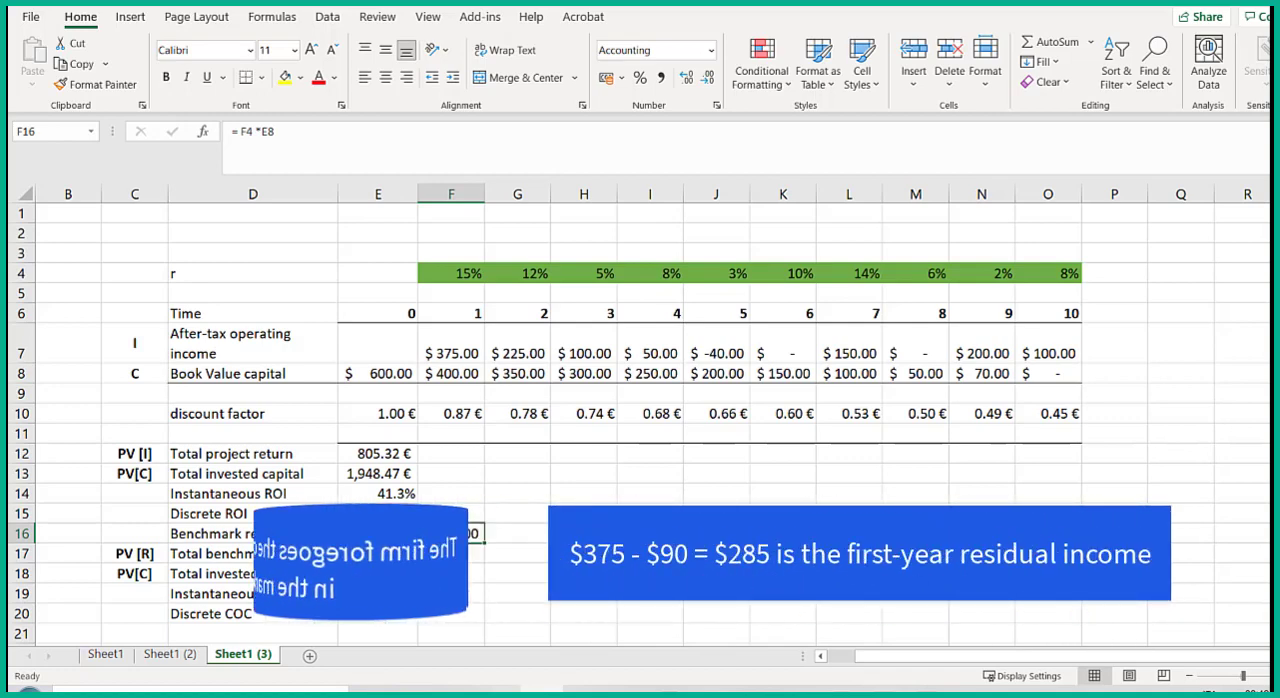
- Fill the benchmark return formula from F16 across the remaining periods through O16
{"action": "key", "text": "F8"}
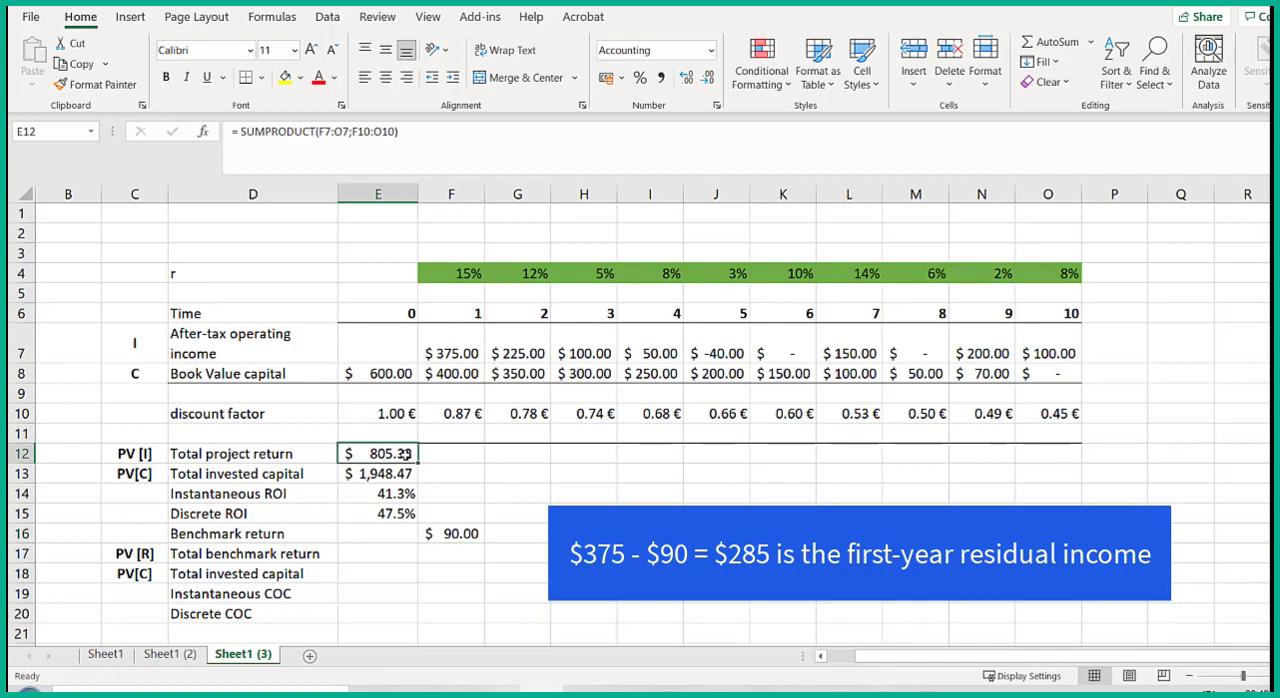
{"action": "left_click", "coordinate": [510, 477]}
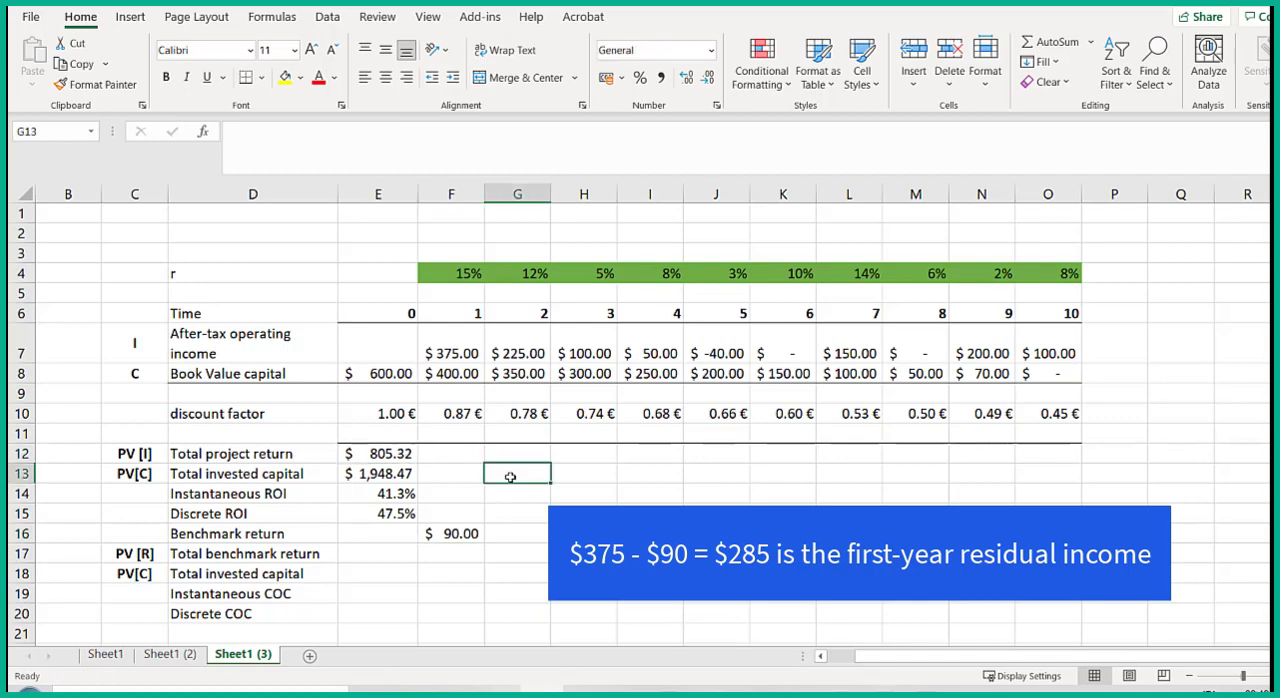
{"action": "left_click", "coordinate": [480, 535]}
{"action": "left_click_drag", "start_coordinate": [484, 538], "coordinate": [1071, 530]}
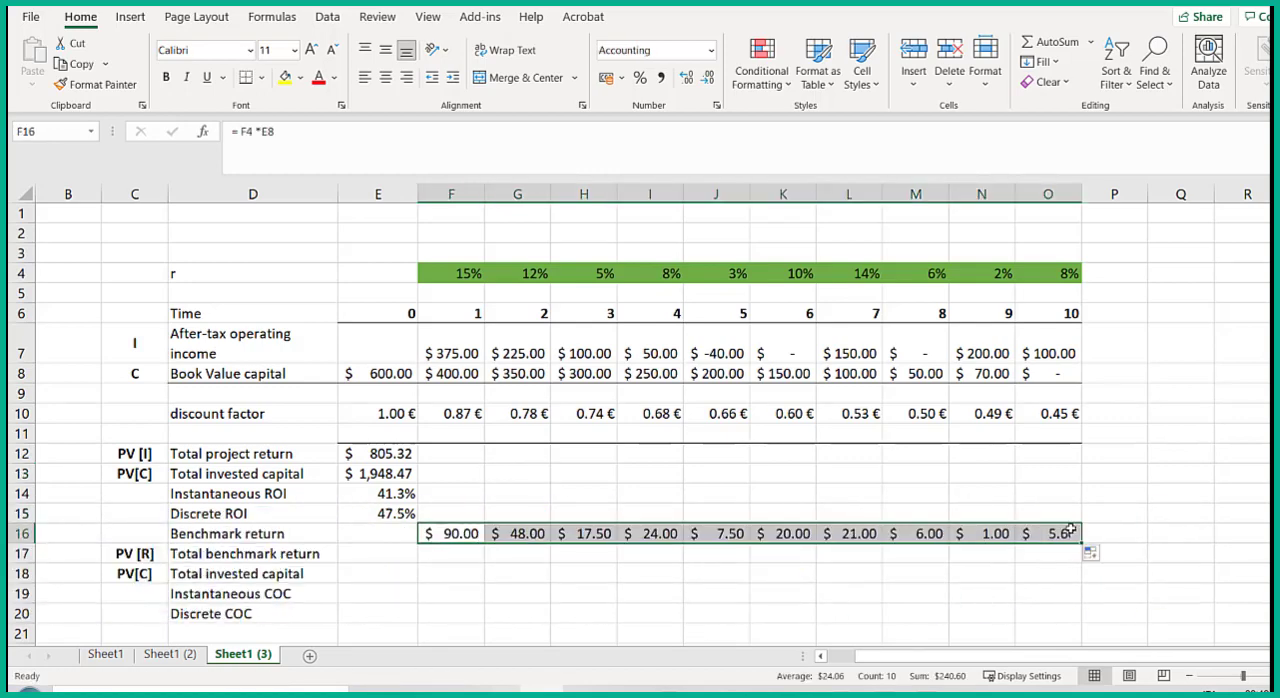
- Check the copied benchmark return formulas across row 16, from F16 to O16
{"action": "left_click", "coordinate": [455, 533]}
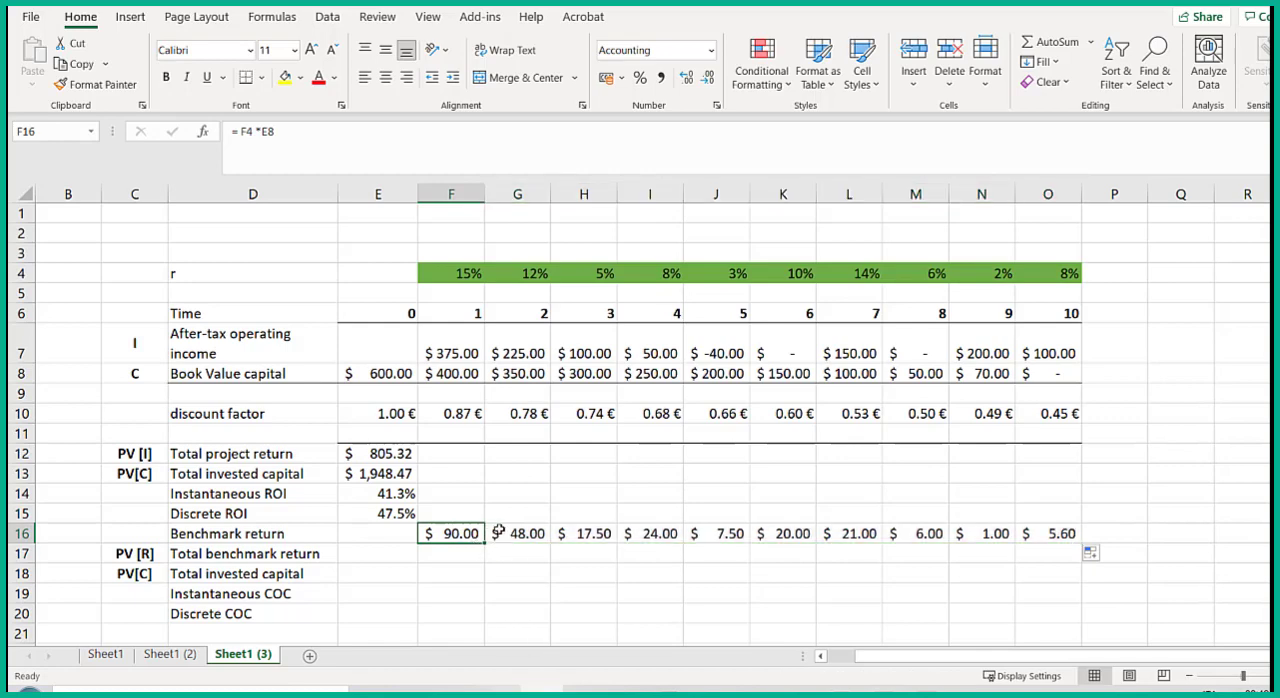
{"action": "left_click", "coordinate": [505, 533]}
{"action": "left_click", "coordinate": [580, 533]}
{"action": "left_click", "coordinate": [645, 533]}
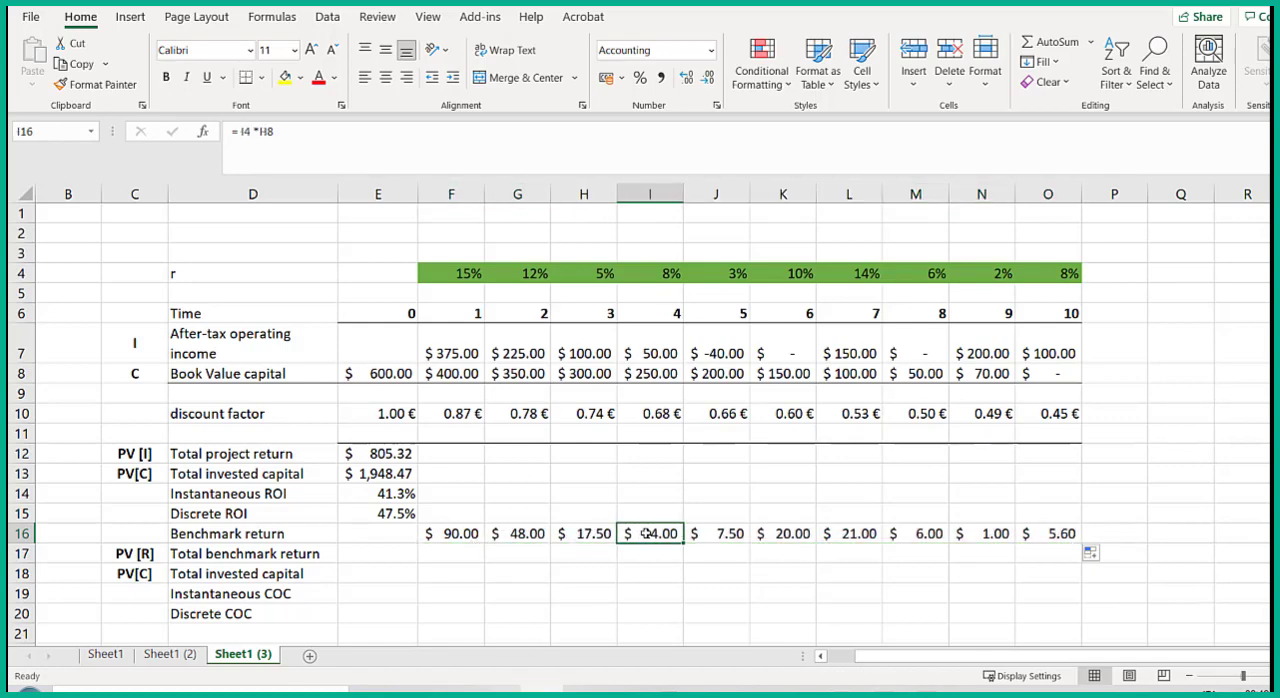
{"action": "left_click", "coordinate": [700, 533]}
{"action": "left_click", "coordinate": [796, 535]}
{"action": "left_click", "coordinate": [840, 534]}
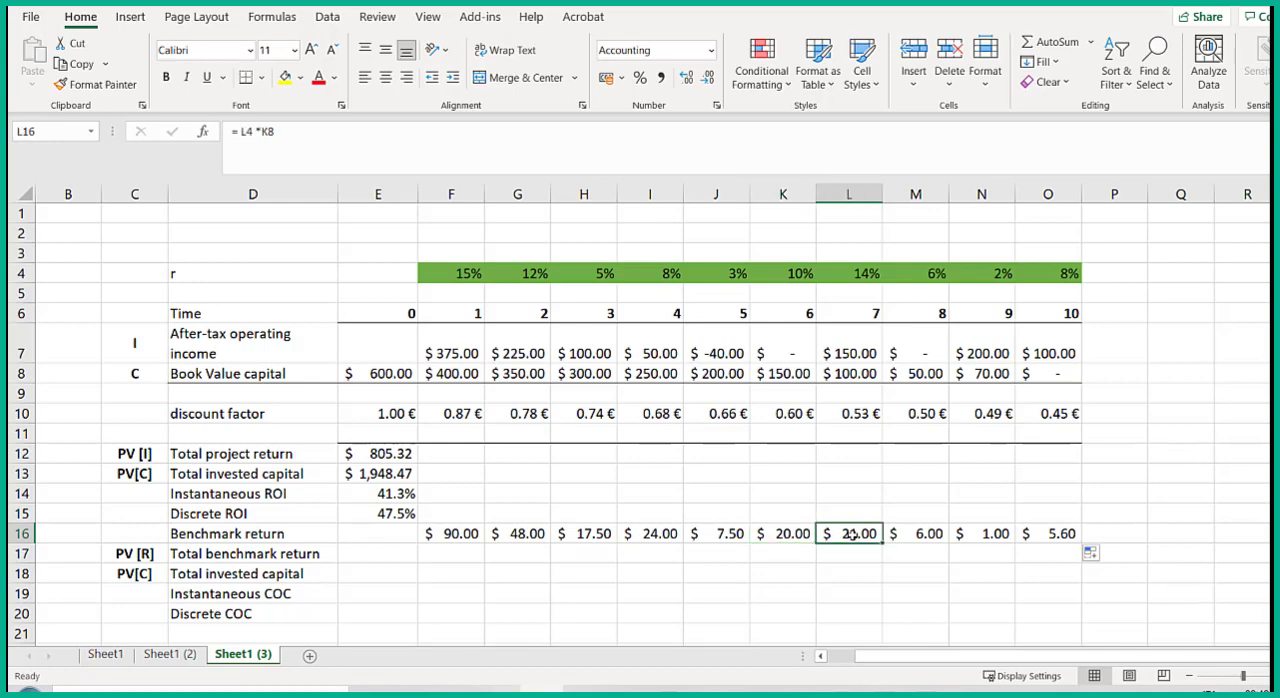
{"action": "left_click", "coordinate": [995, 533]}
{"action": "left_click", "coordinate": [1026, 534]}
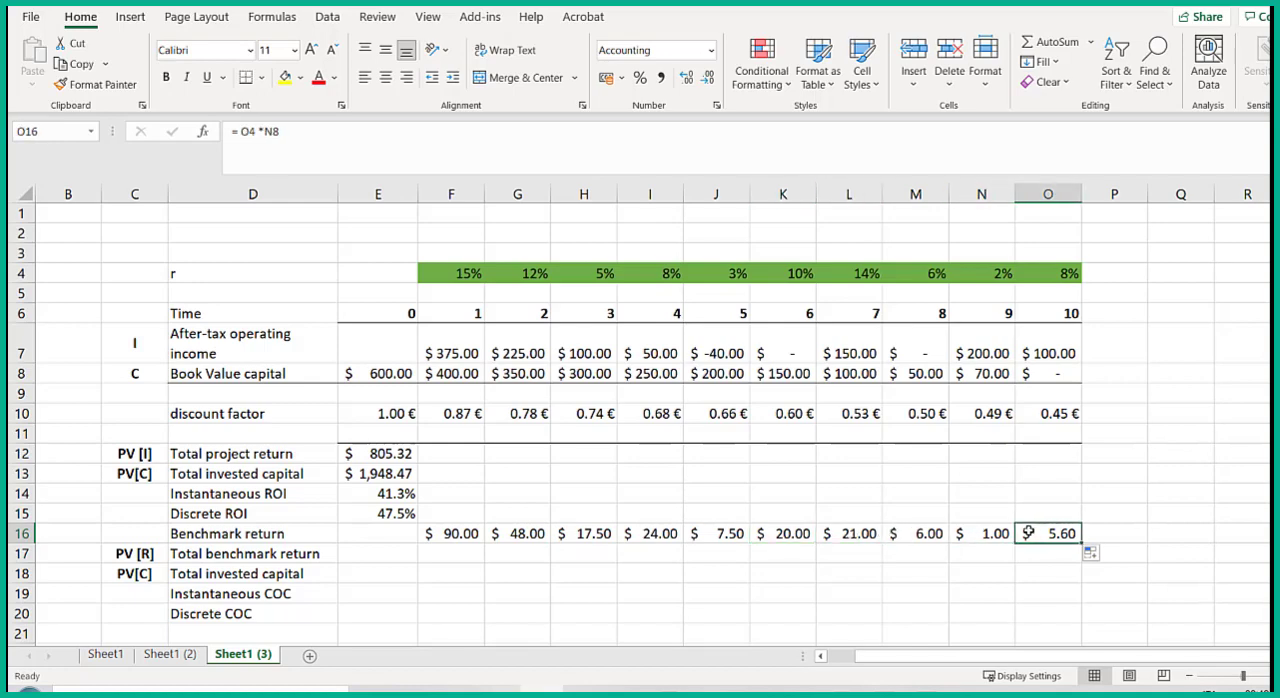
- Calculate the total benchmark return in E17 with SUMPRODUCT of F16:O16 and F10:O10, and format it in US dollars
{"action": "left_click", "coordinate": [399, 551]}
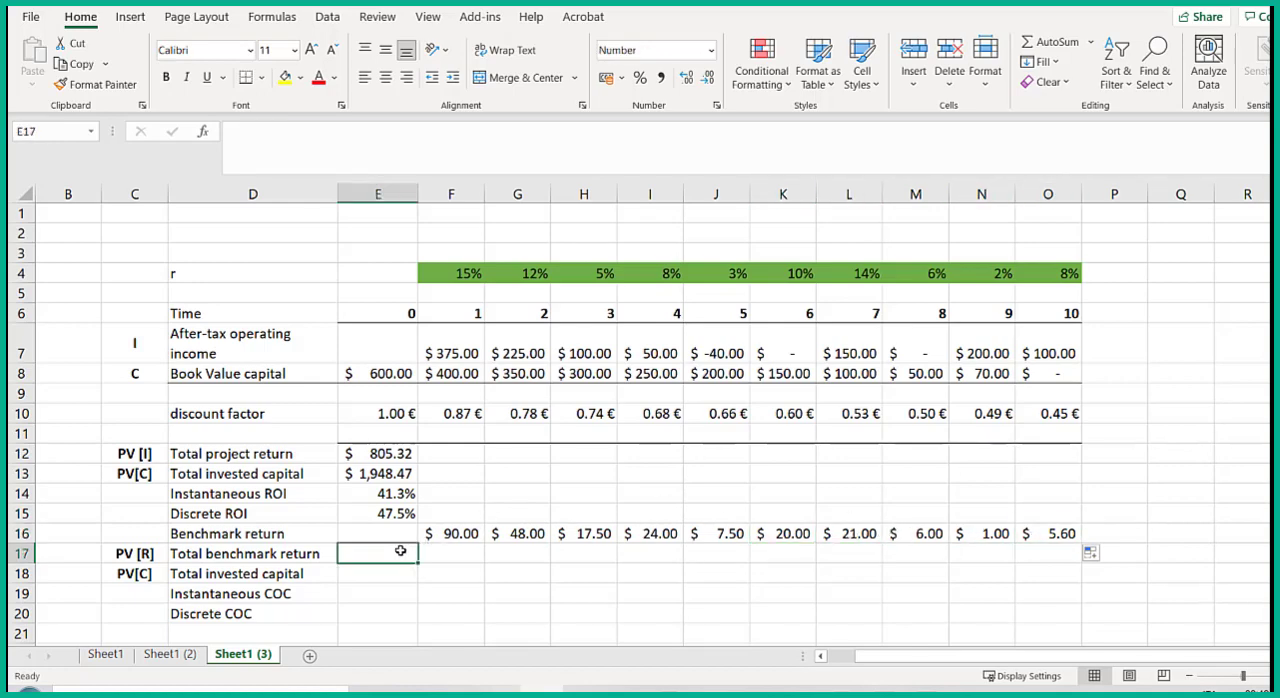
{"action": "type", "text": "="}
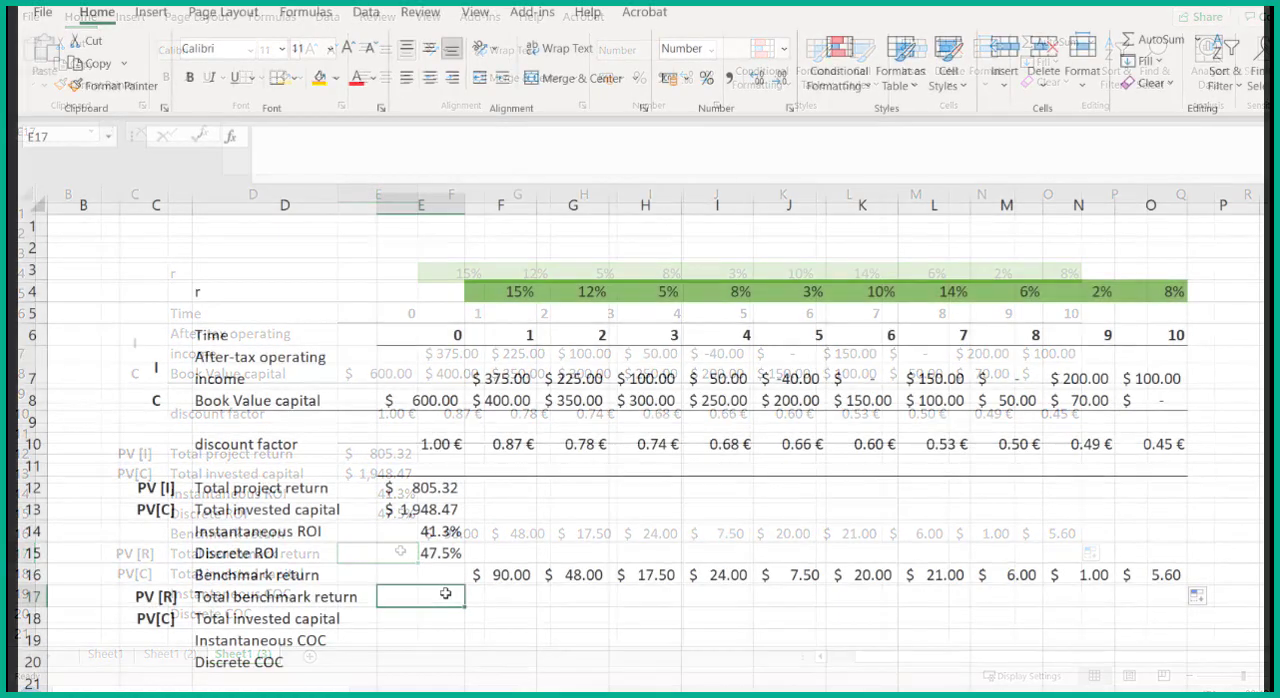
{"action": "left_click", "coordinate": [45, 137]}
{"action": "left_click_drag", "start_coordinate": [896, 438], "coordinate": [905, 211]}
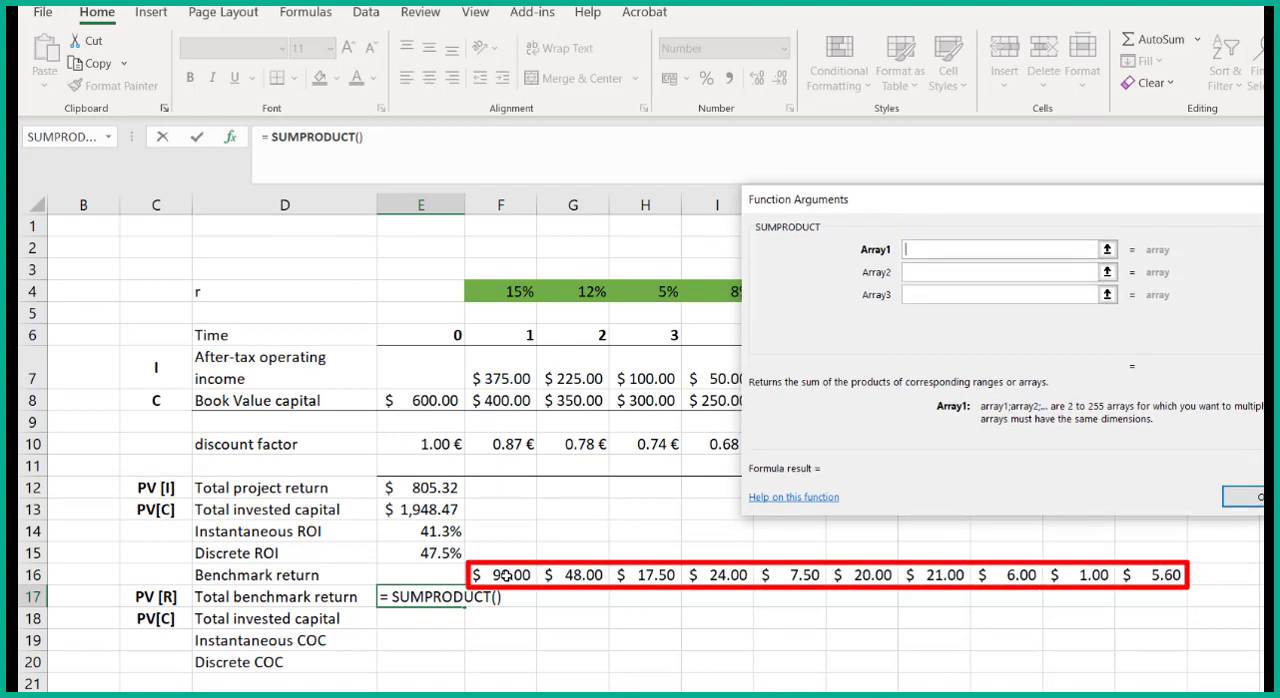
{"action": "left_click_drag", "start_coordinate": [505, 578], "coordinate": [1148, 578]}
{"action": "left_click", "coordinate": [988, 277]}
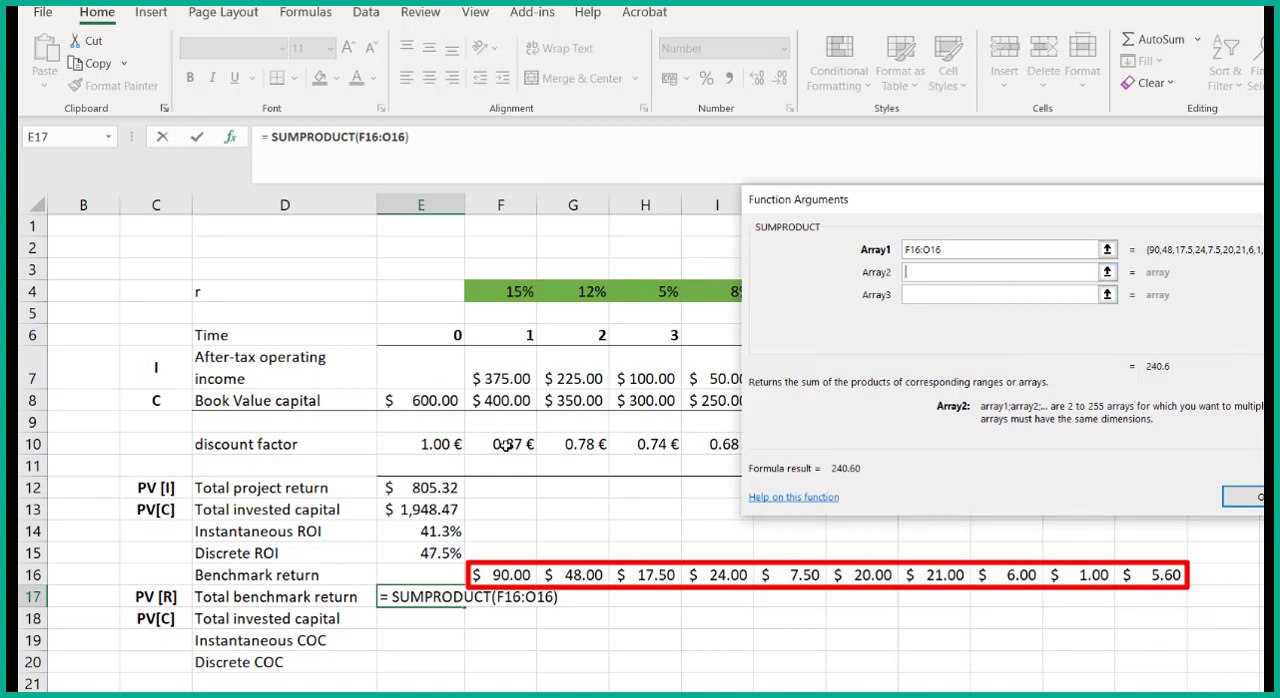
{"action": "left_click_drag", "start_coordinate": [505, 446], "coordinate": [1124, 453]}
{"action": "left_click", "coordinate": [1245, 497]}
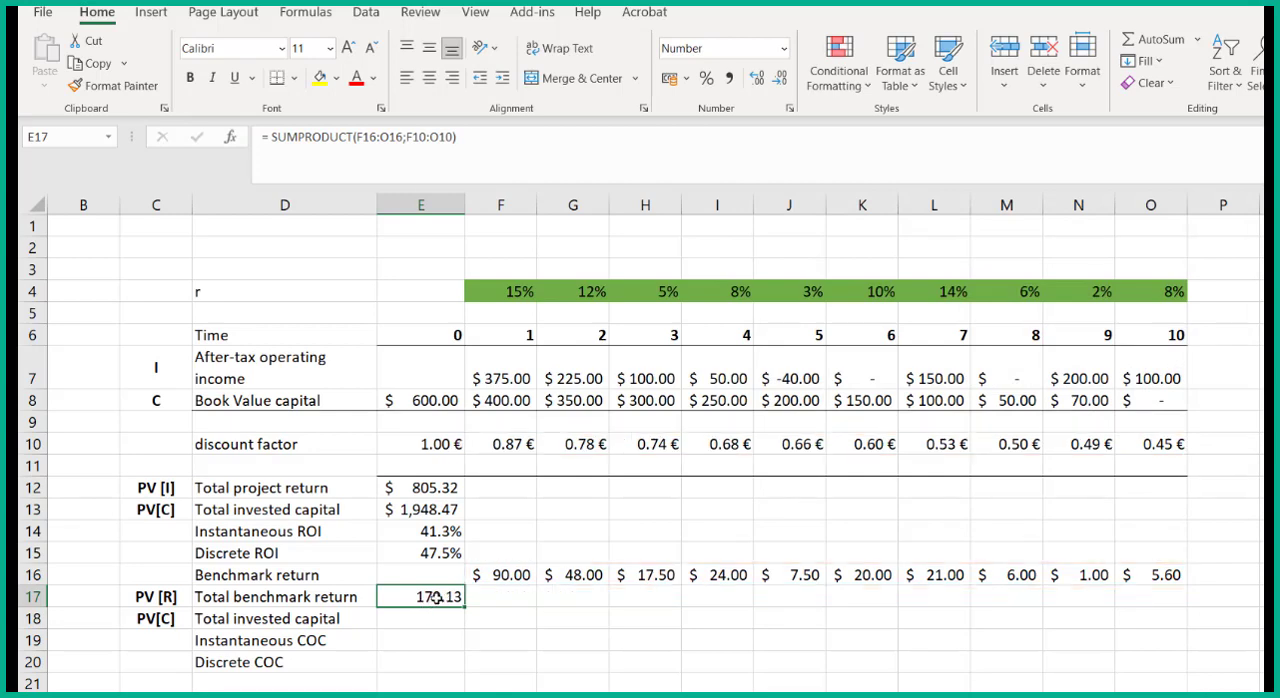
{"action": "left_click", "coordinate": [686, 78]}
{"action": "left_click", "coordinate": [697, 132]}
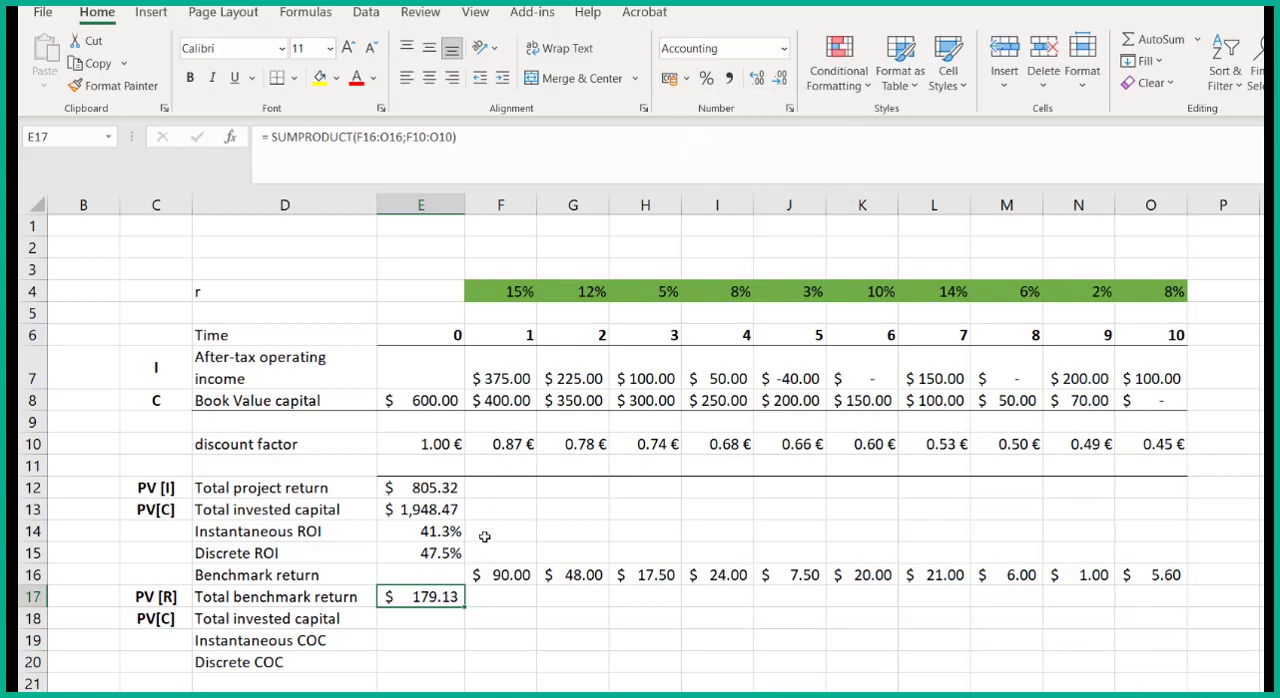
- Link the benchmark section's total invested capital in E18 to E13 and format it in US dollars
{"action": "left_click", "coordinate": [446, 619]}
{"action": "type", "text": "="}
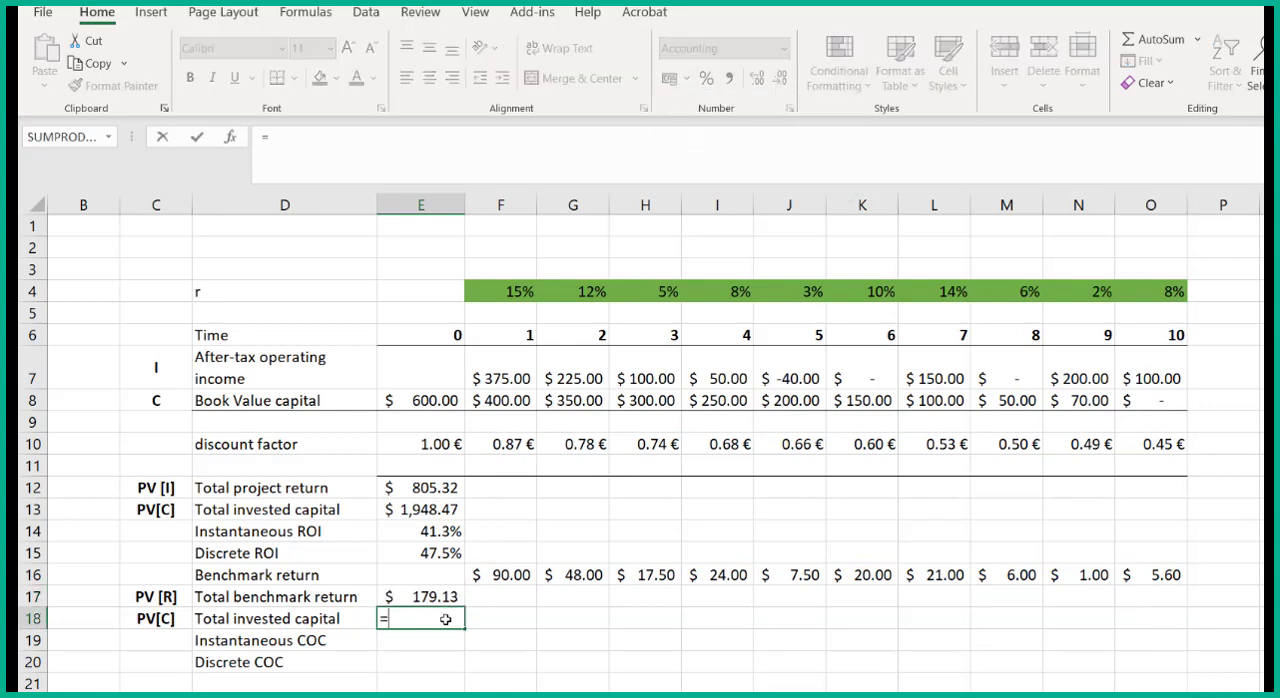
{"action": "left_click", "coordinate": [430, 511]}
{"action": "key", "text": "Return"}
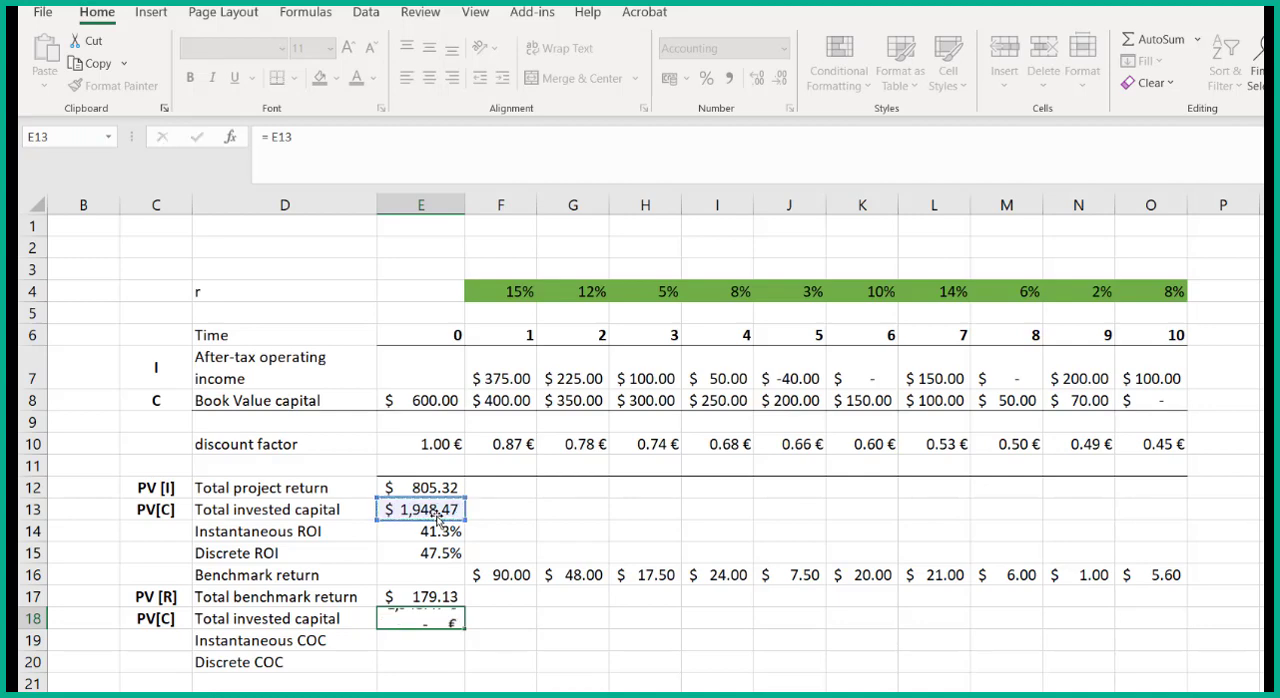
{"action": "left_click", "coordinate": [437, 619]}
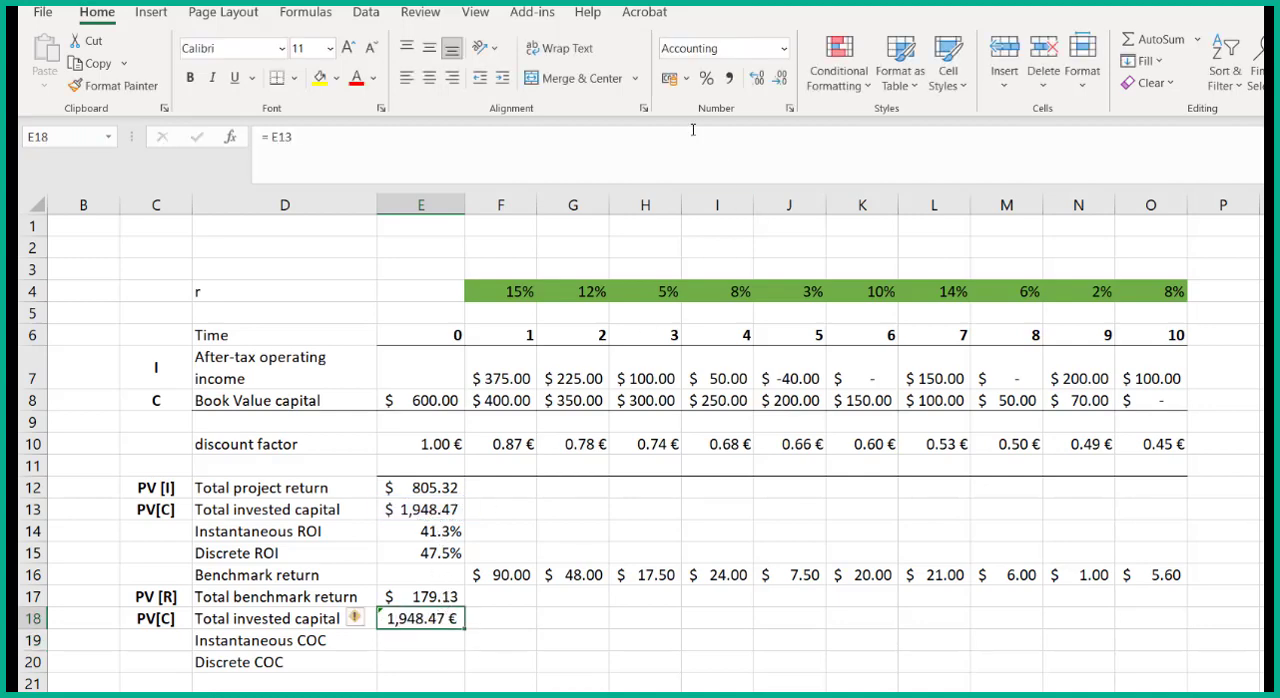
{"action": "left_click", "coordinate": [686, 79]}
{"action": "left_click", "coordinate": [706, 128]}
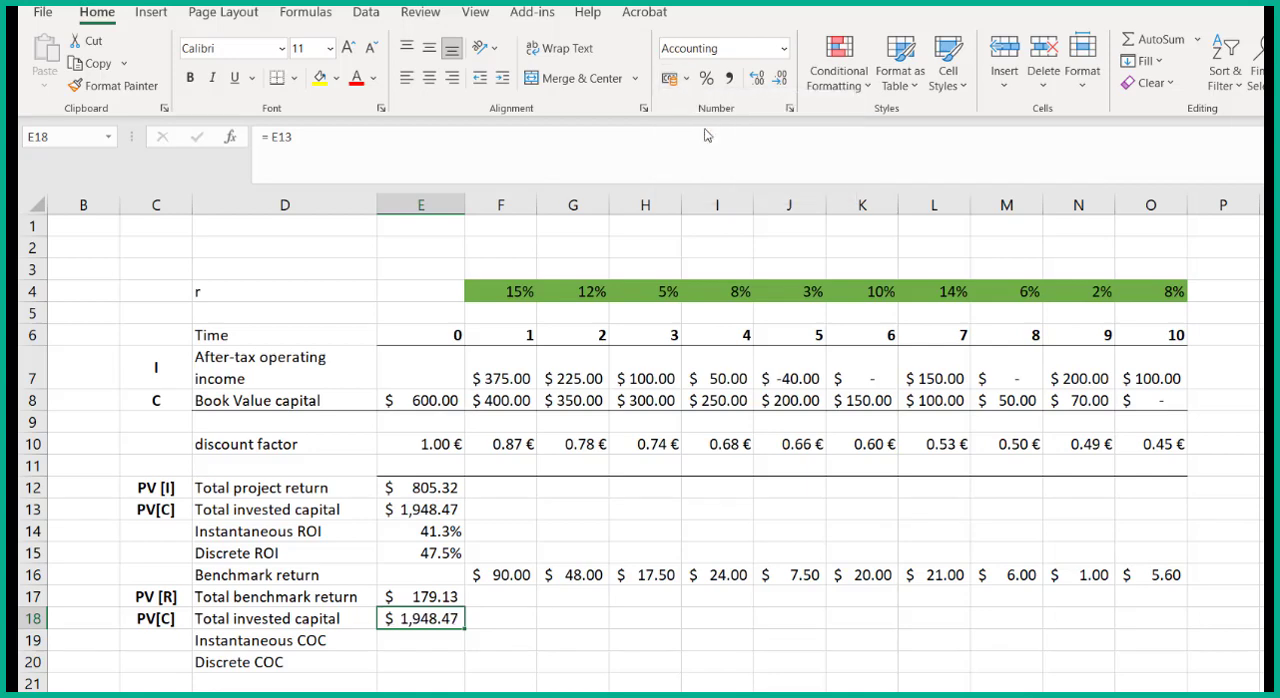
- Calculate the instantaneous COC in E19 as =E17/E18 and format it as a percentage with two decimals
{"action": "left_click", "coordinate": [435, 644]}
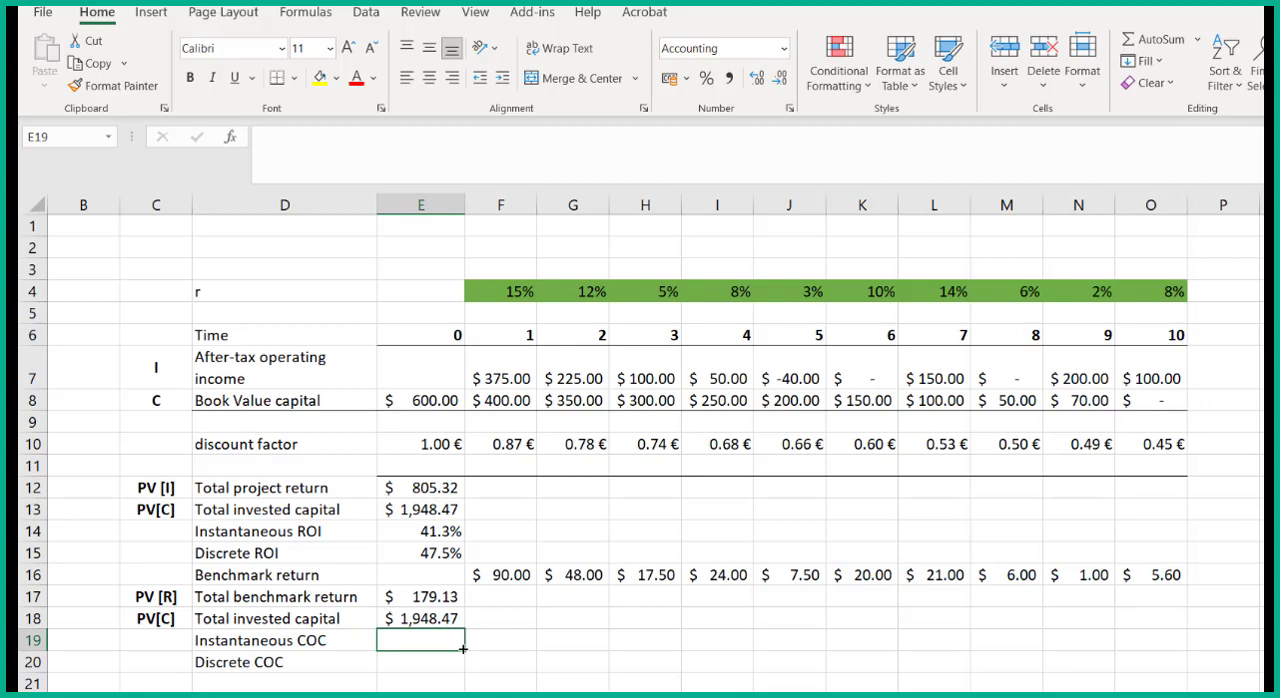
{"action": "type", "text": "="}
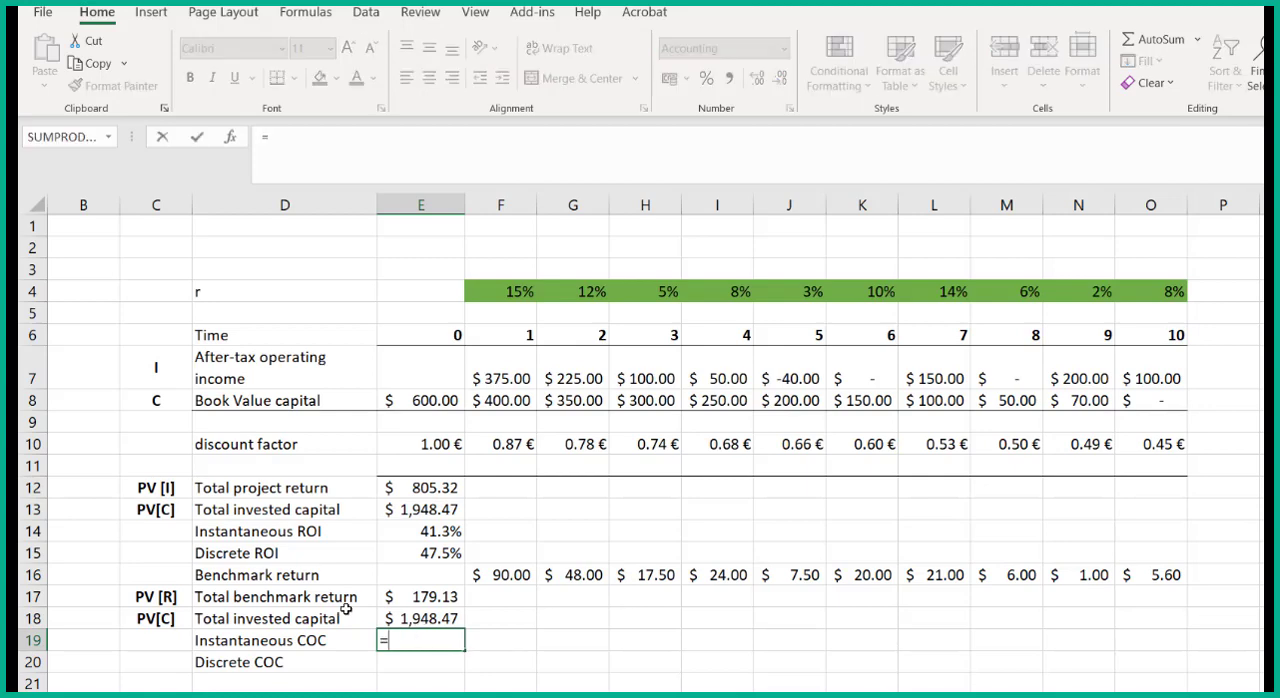
{"action": "left_click", "coordinate": [417, 598]}
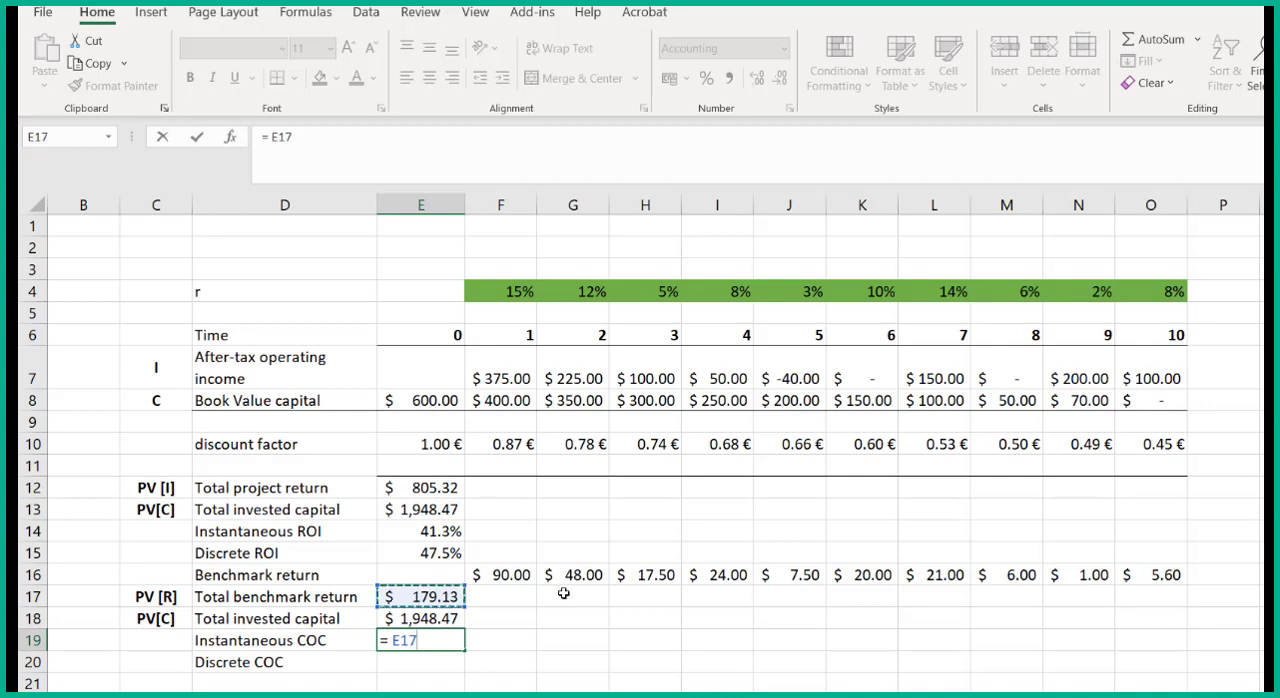
{"action": "type", "text": "/"}
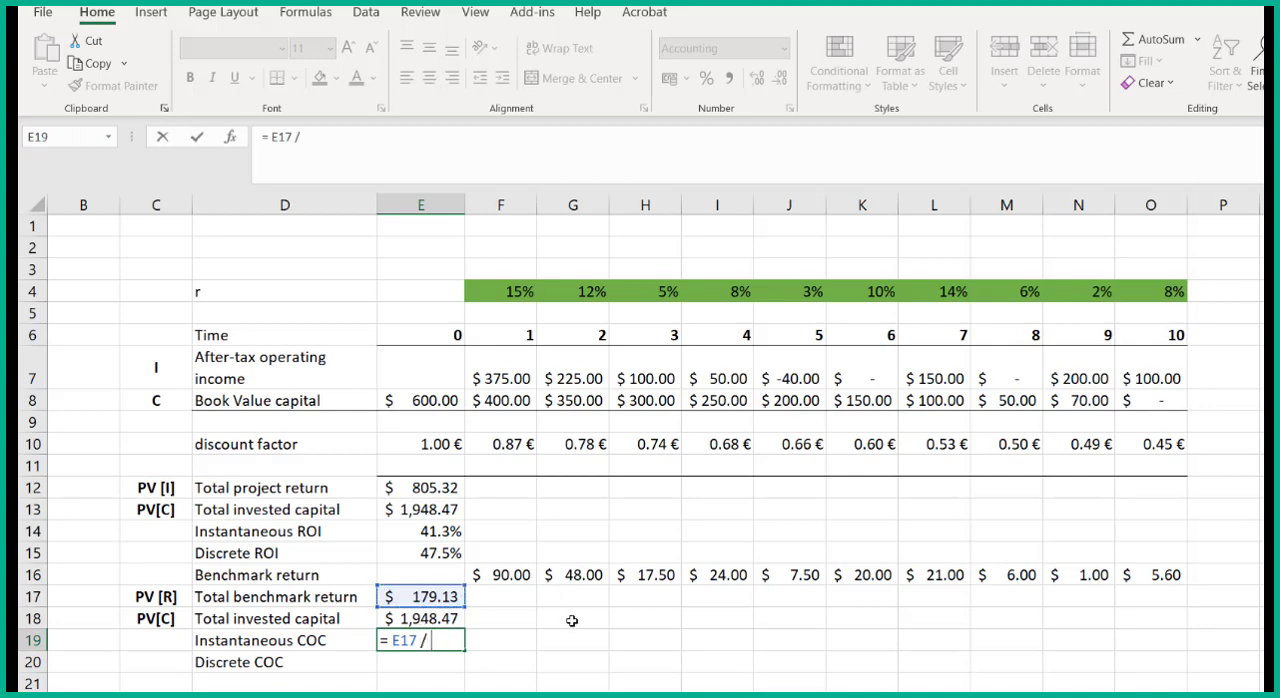
{"action": "left_click", "coordinate": [437, 619]}
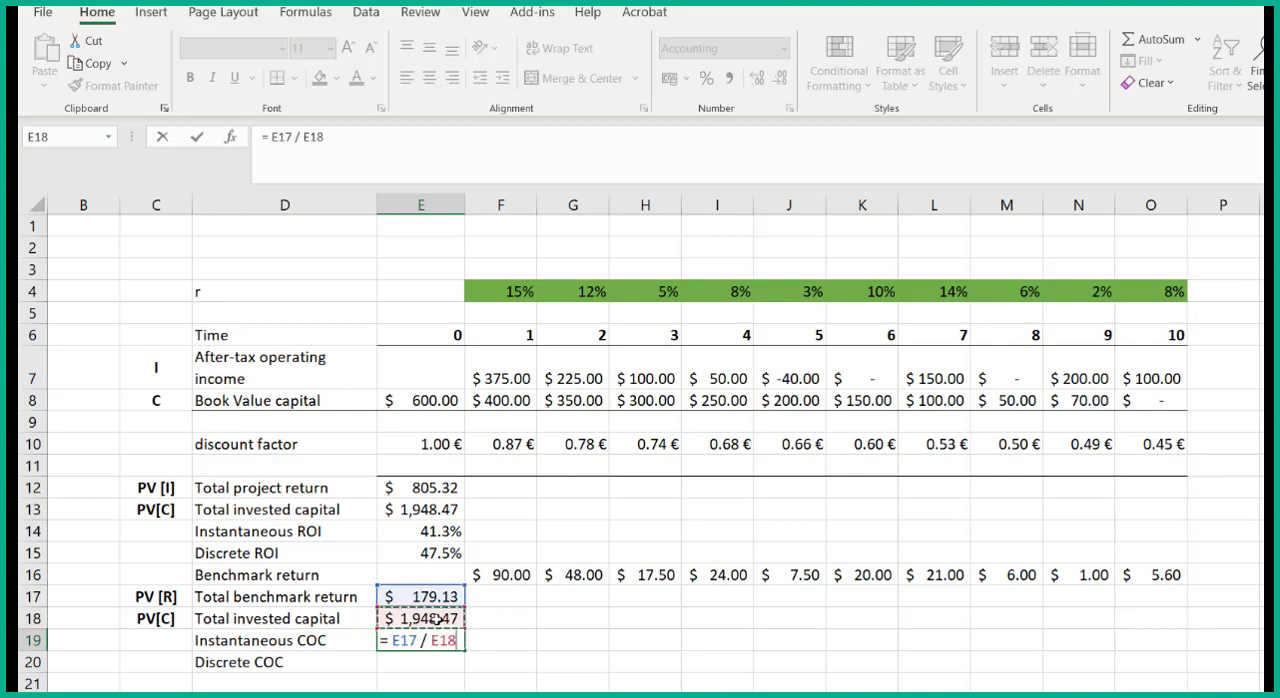
{"action": "key", "text": "Return"}
{"action": "left_click", "coordinate": [430, 638]}
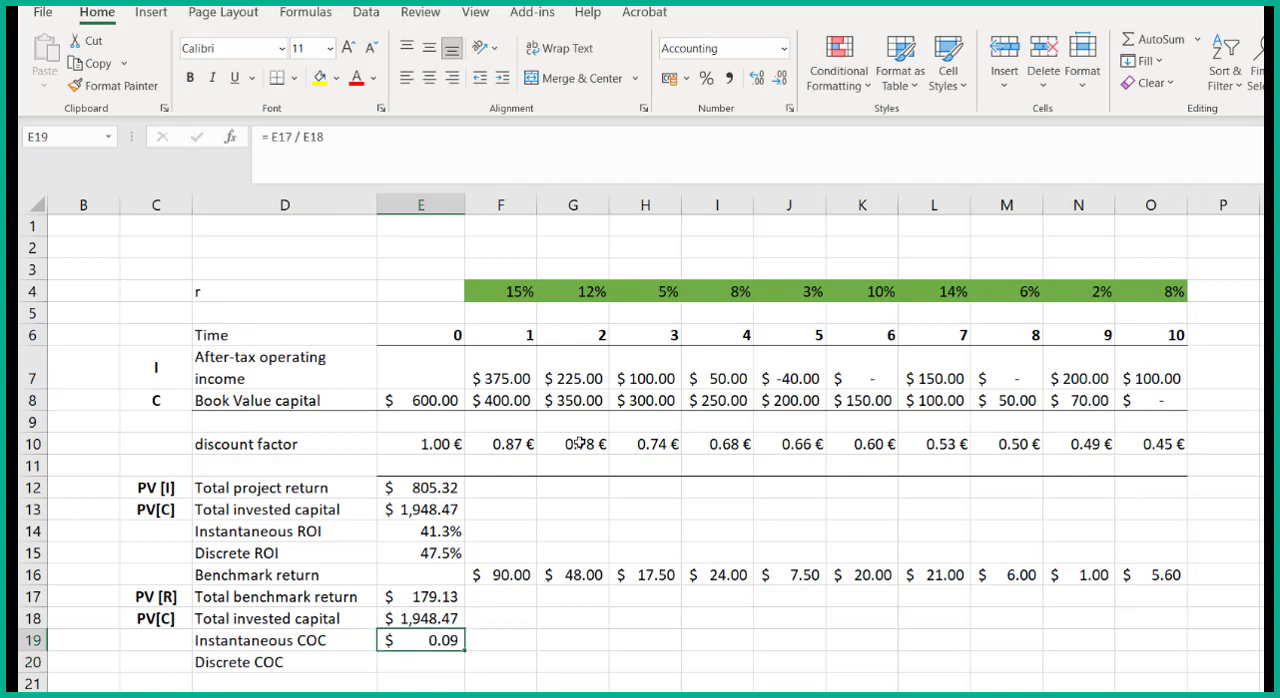
{"action": "left_click", "coordinate": [707, 79]}
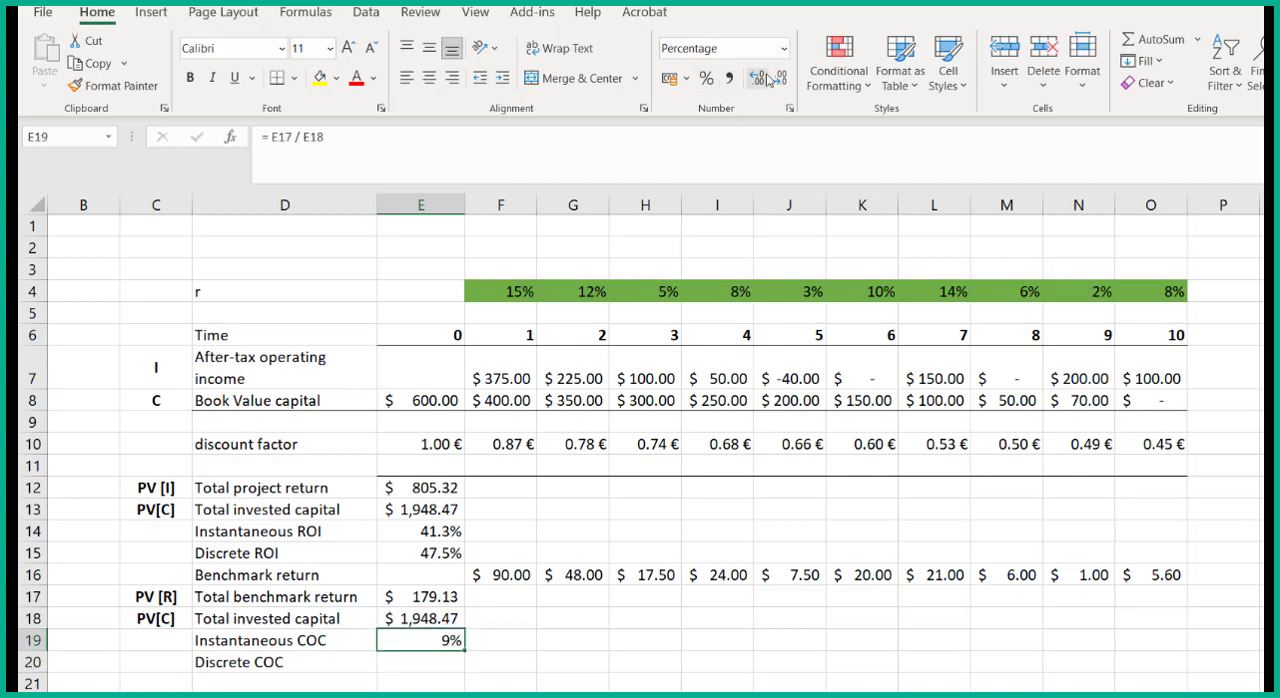
{"action": "left_click", "coordinate": [760, 79]}
{"action": "left_click", "coordinate": [760, 79]}
{"action": "left_click", "coordinate": [448, 531]}
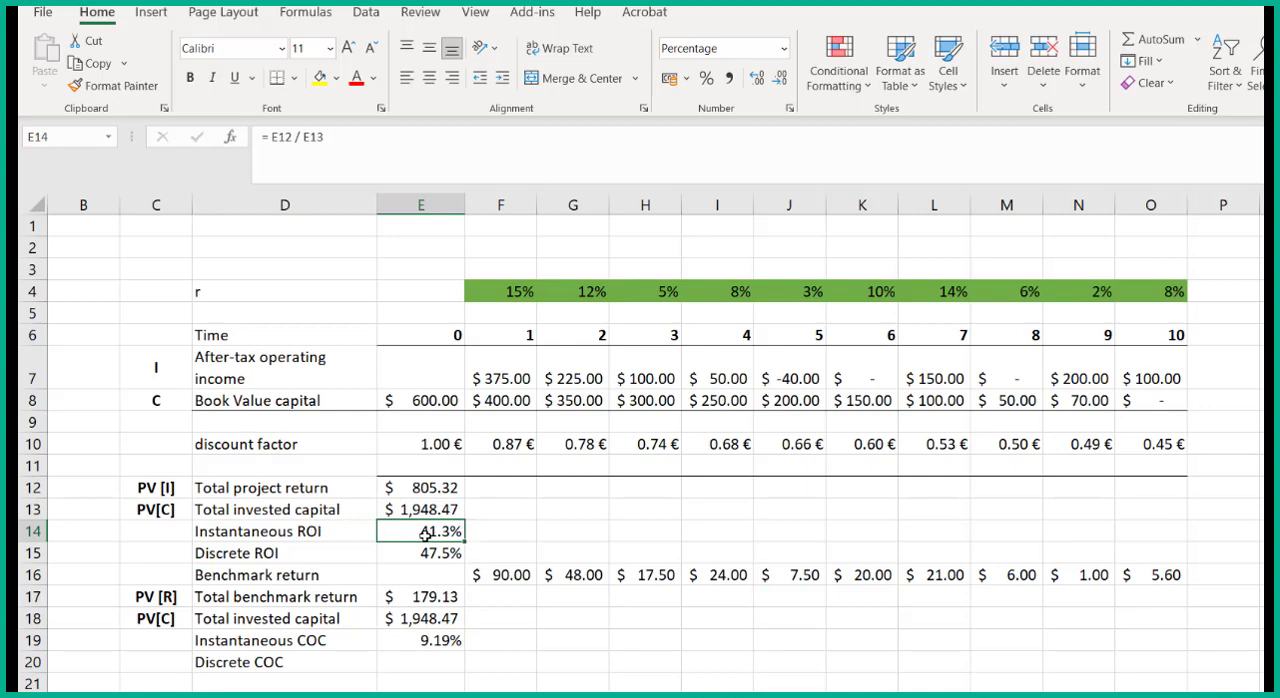
{"action": "left_click", "coordinate": [456, 637]}
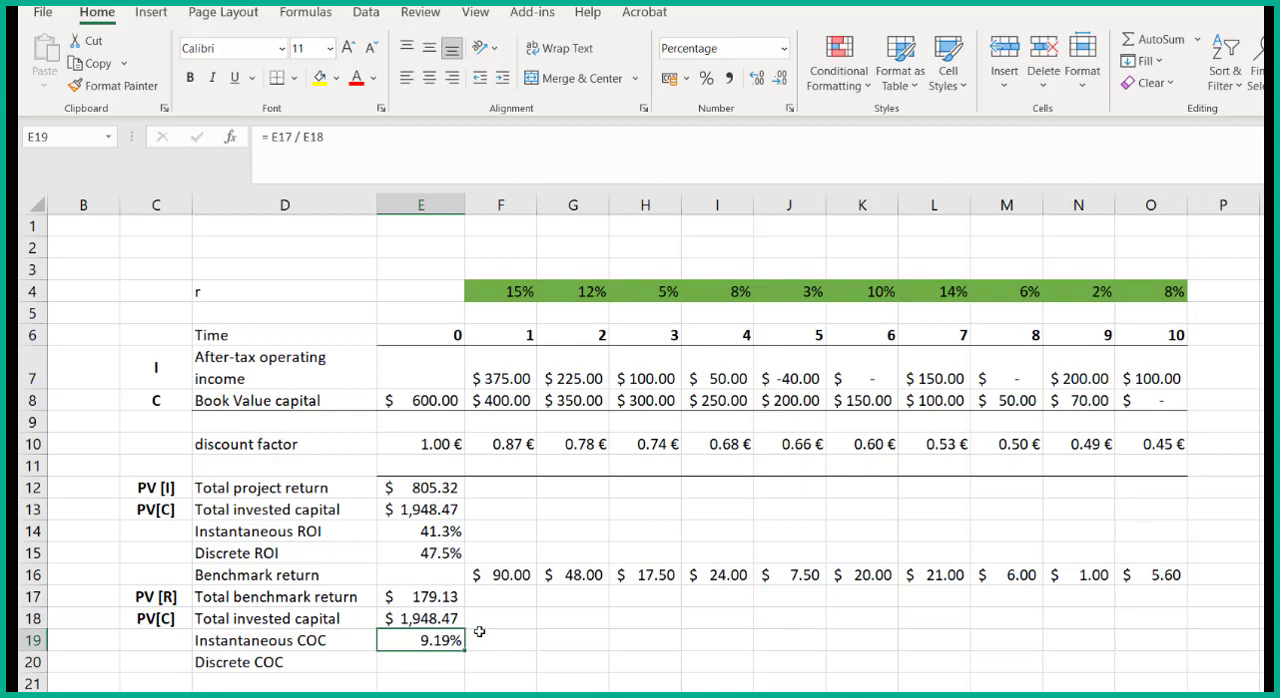
{"action": "left_click", "coordinate": [422, 618]}
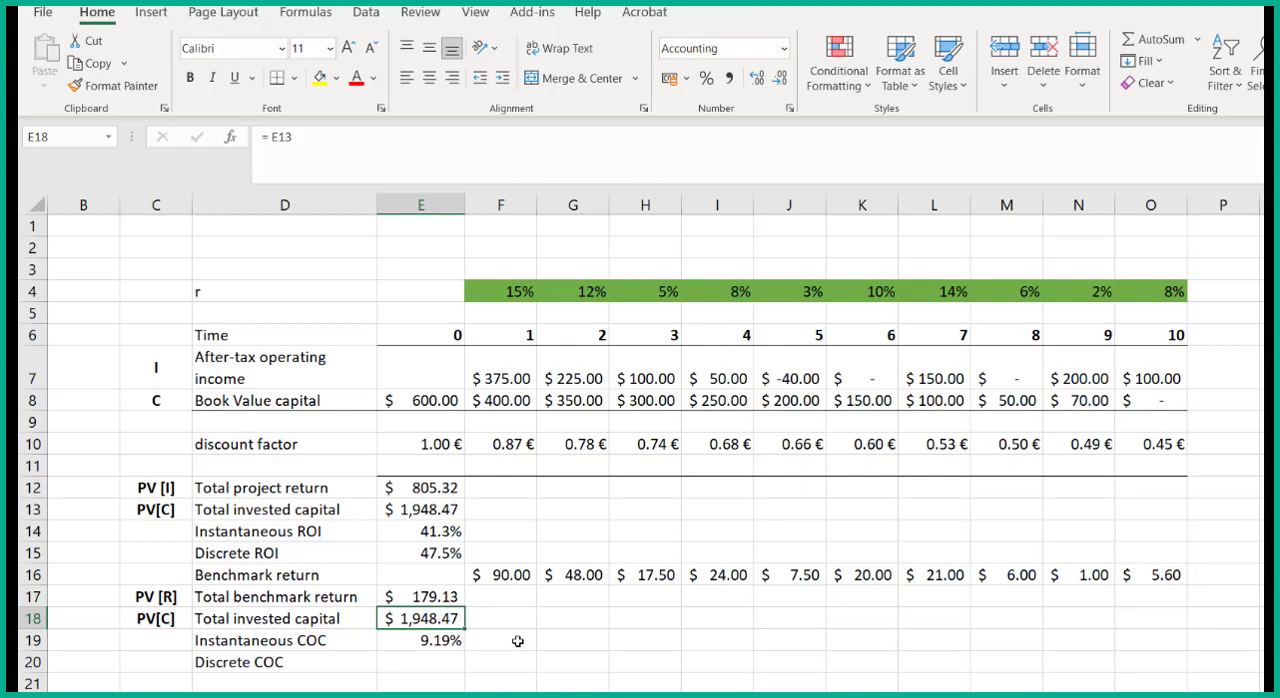
- Calculate the discrete COC in E20 by compounding the instantaneous COC at the first-period rate, as =E19*(1+F4)
{"action": "left_click", "coordinate": [443, 656]}
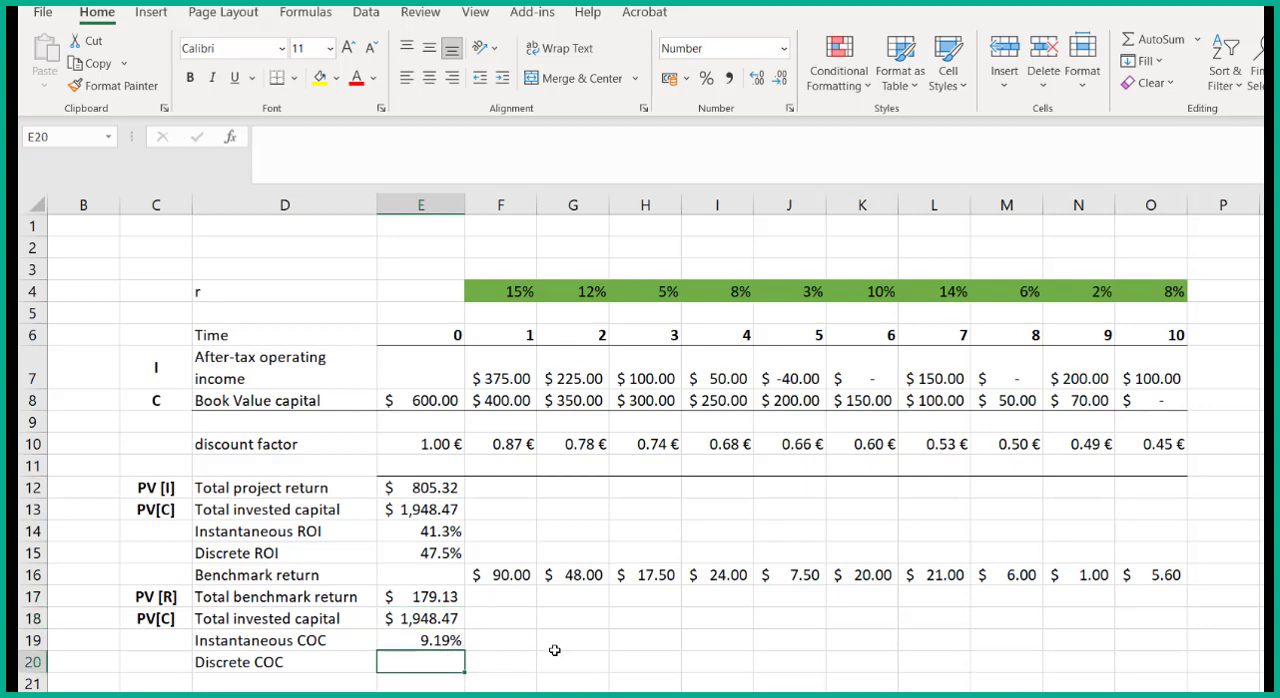
{"action": "type", "text": "="}
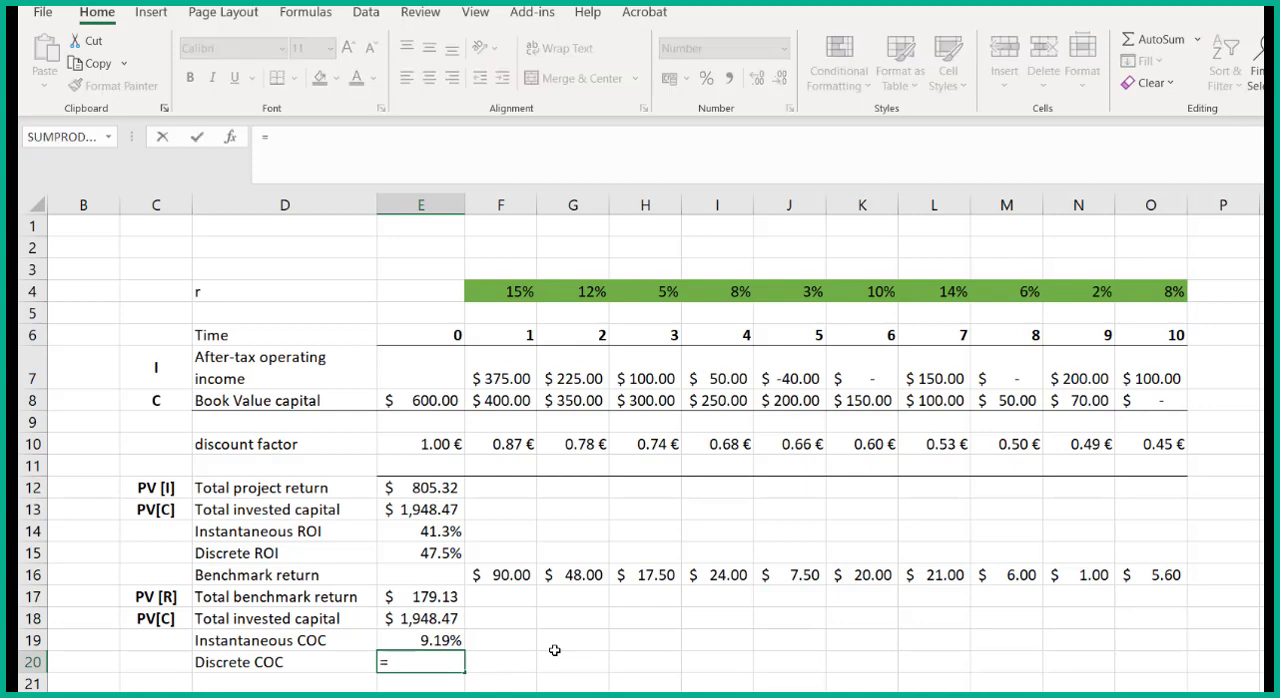
{"action": "left_click", "coordinate": [440, 640]}
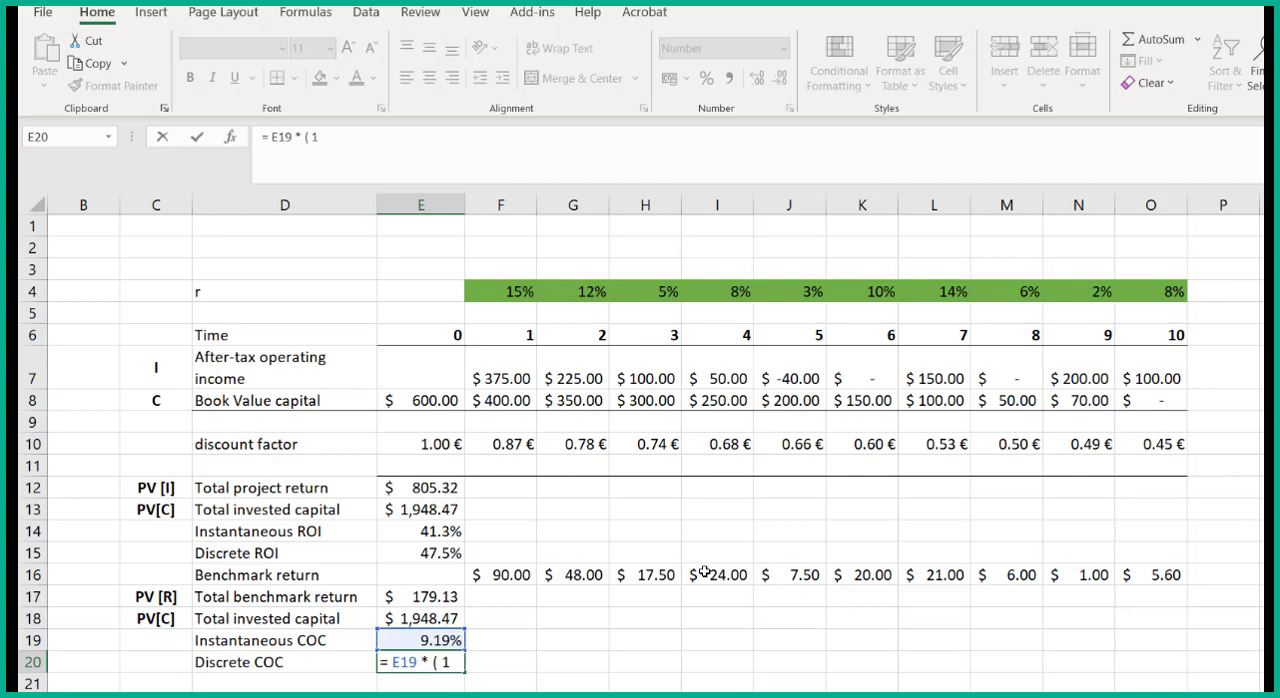
{"action": "left_click", "coordinate": [527, 296]}
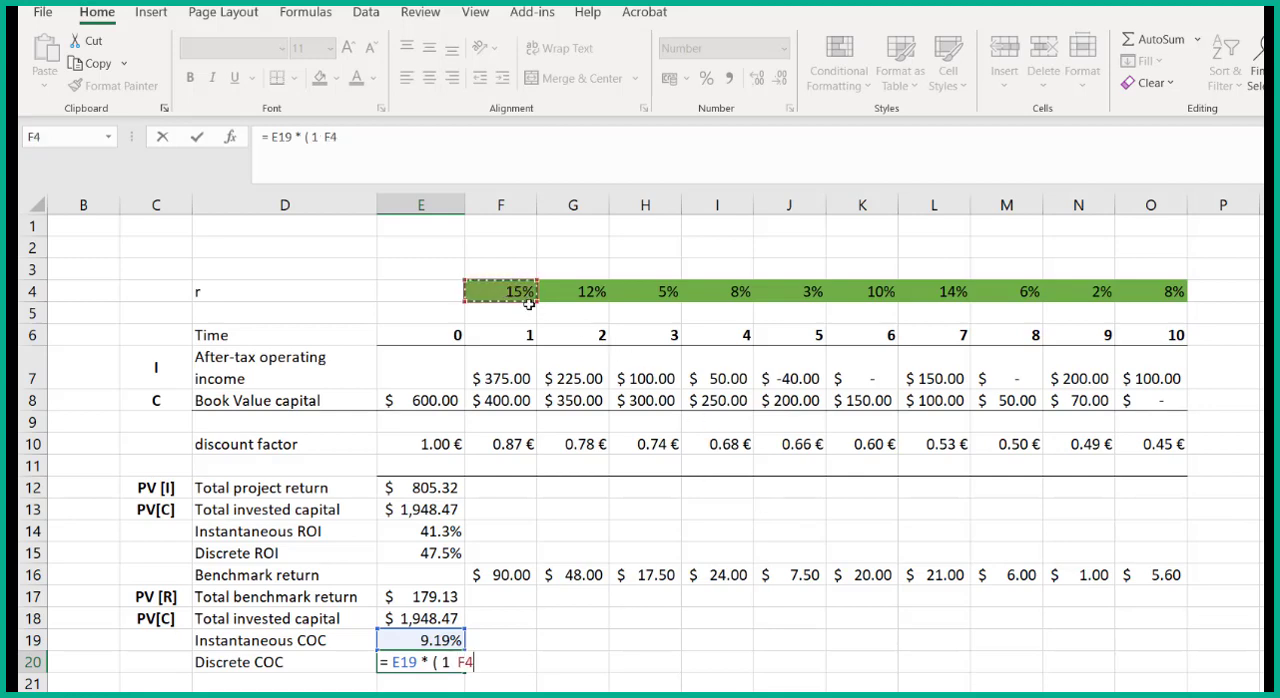
{"action": "key", "text": "BackSpace"}
{"action": "key", "text": "BackSpace"}
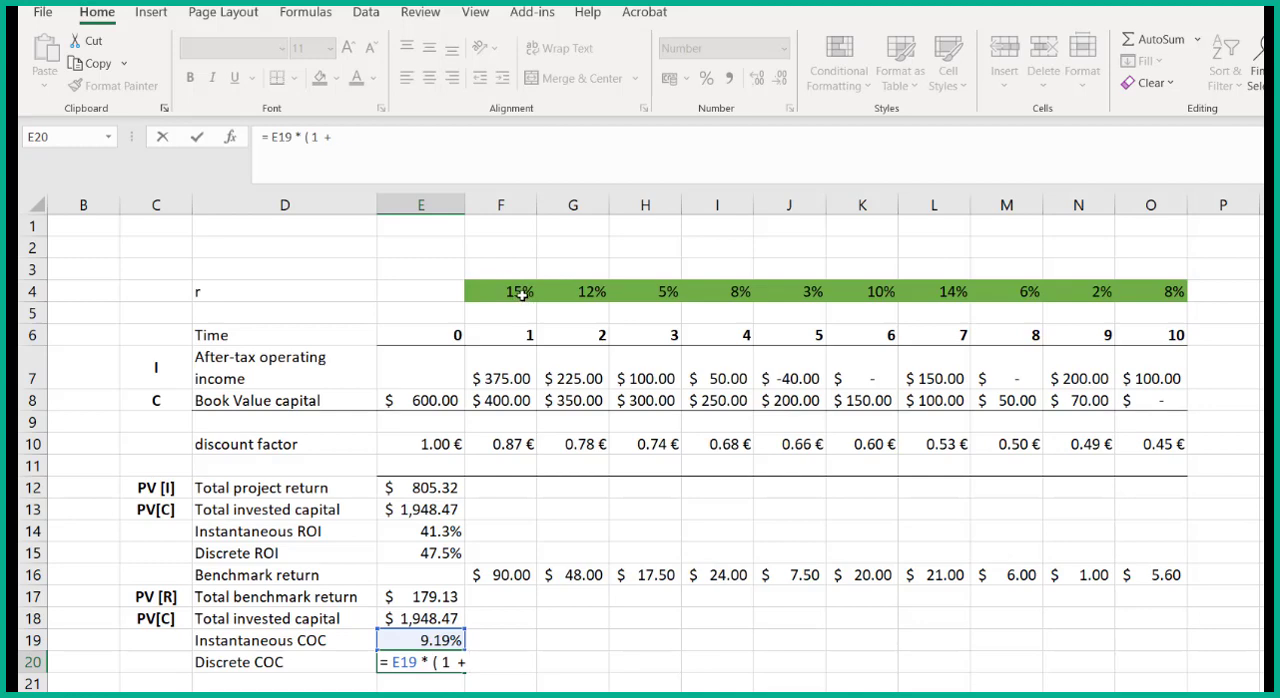
{"action": "left_click", "coordinate": [521, 293]}
{"action": "type", "text": ")"}
{"action": "key", "text": "Return"}
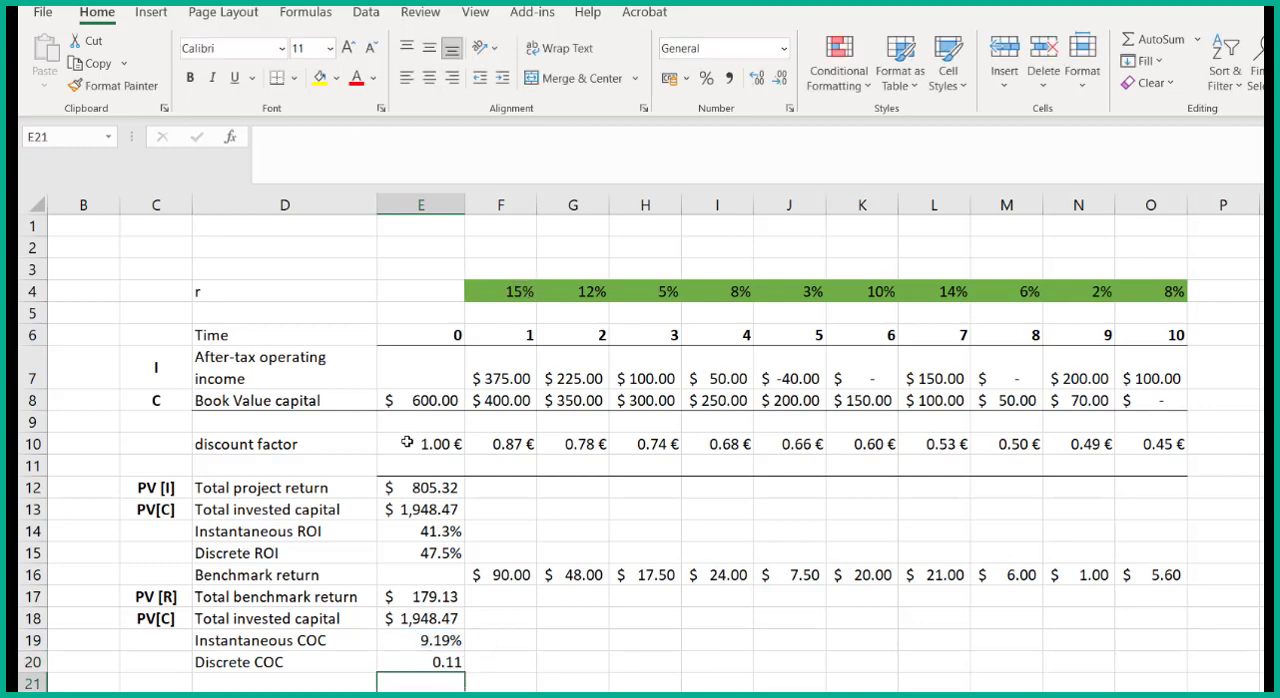
- Format the discrete COC in E20 as a percentage with two decimals
{"action": "left_click", "coordinate": [450, 662]}
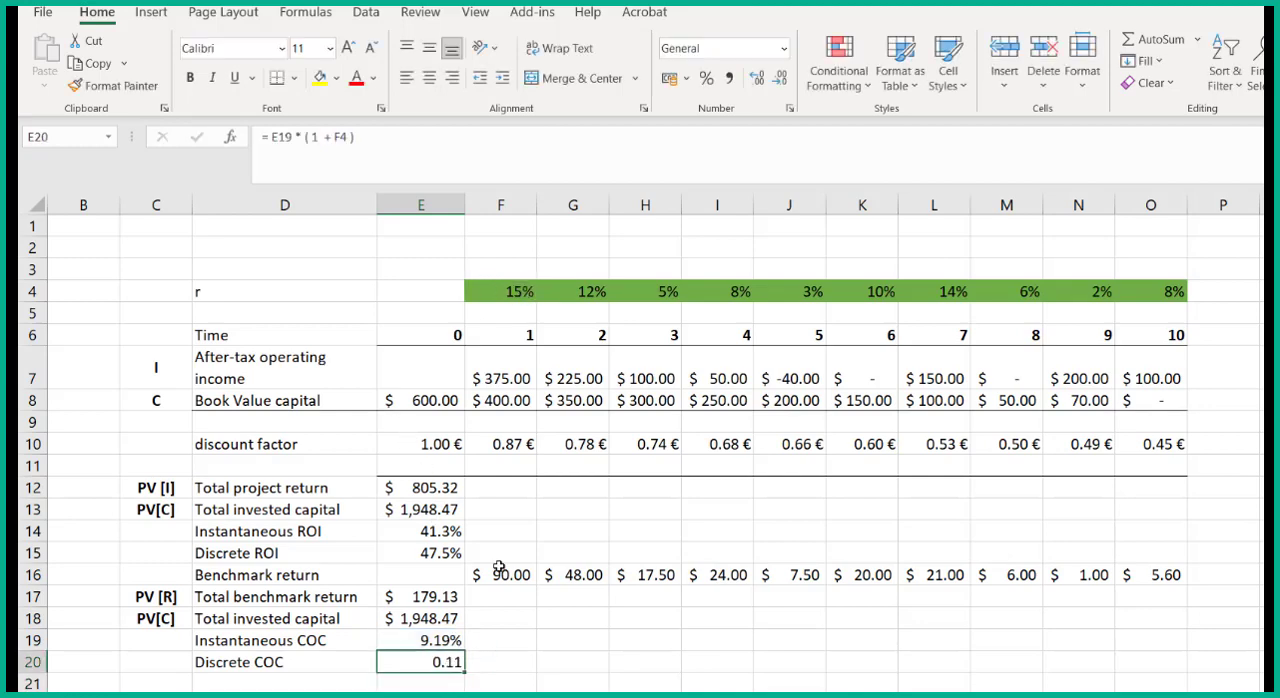
{"action": "left_click", "coordinate": [706, 78]}
{"action": "left_click", "coordinate": [764, 80]}
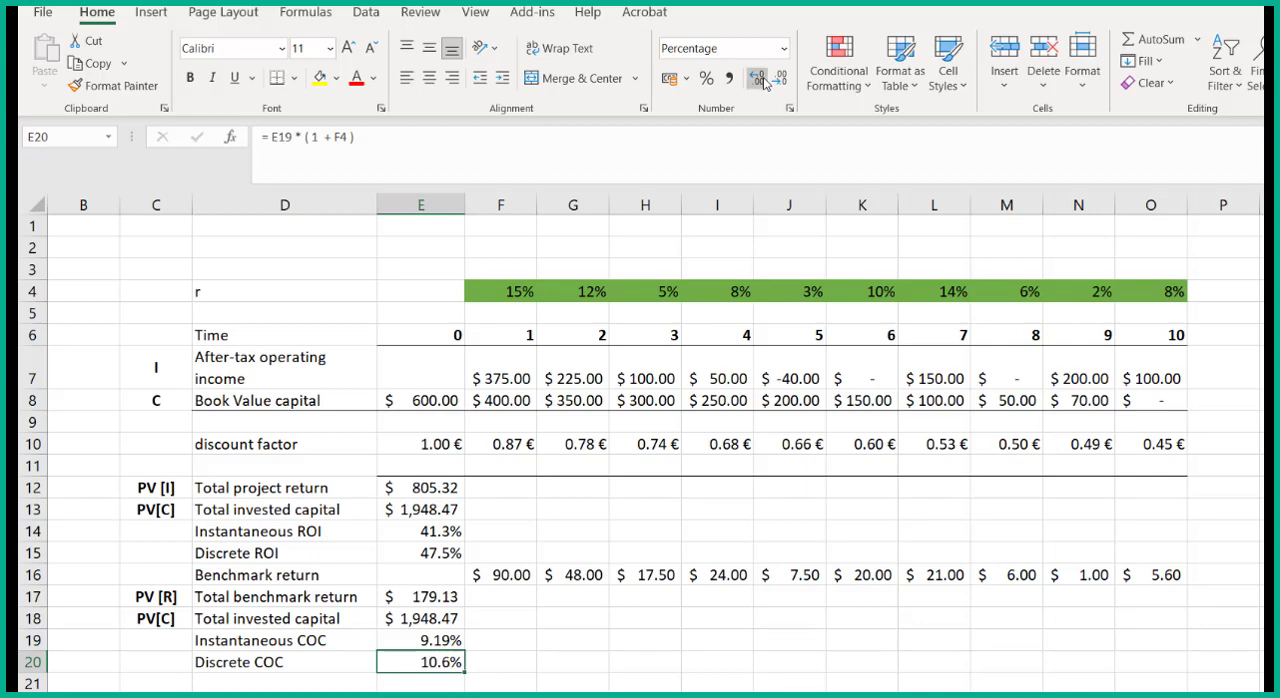
{"action": "left_click", "coordinate": [764, 80]}
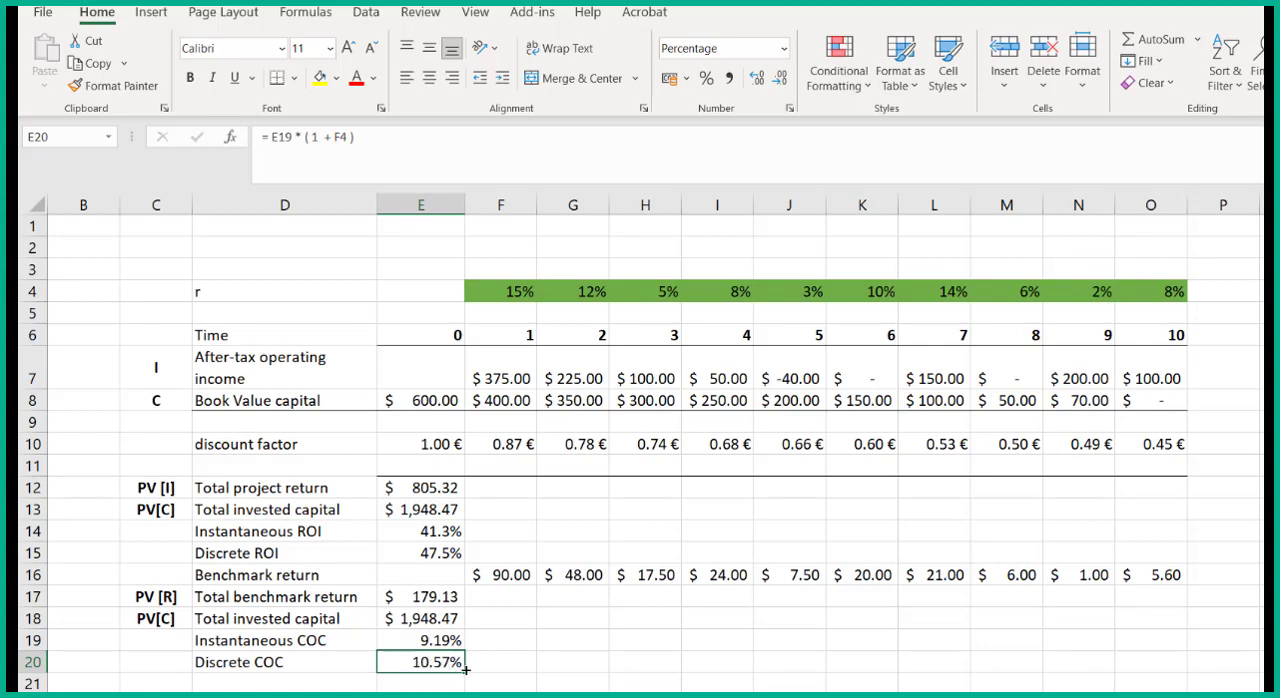
- Label D22 "economic efficiency" and calculate it in E22 as instantaneous ROI minus instantaneous COC, =E14-E19
{"action": "scroll", "coordinate": [470, 655], "scroll_direction": "down", "scroll_amount": 2}
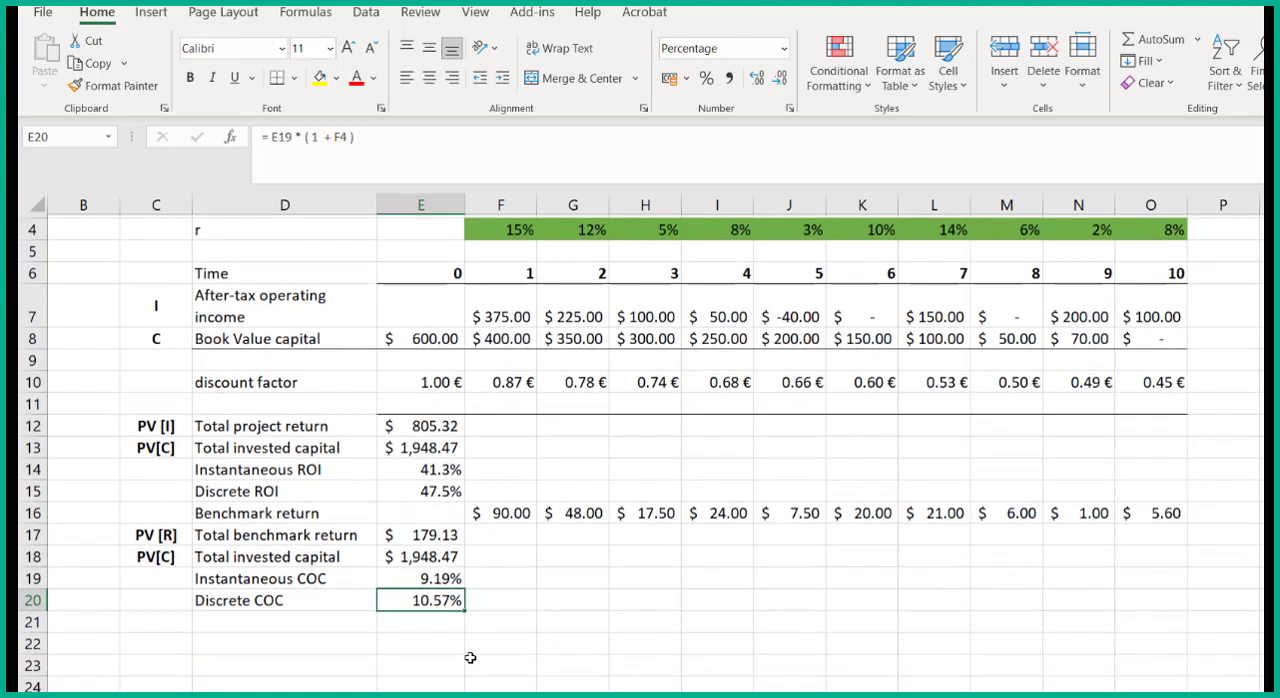
{"action": "scroll", "coordinate": [468, 658], "scroll_direction": "up", "scroll_amount": 1}
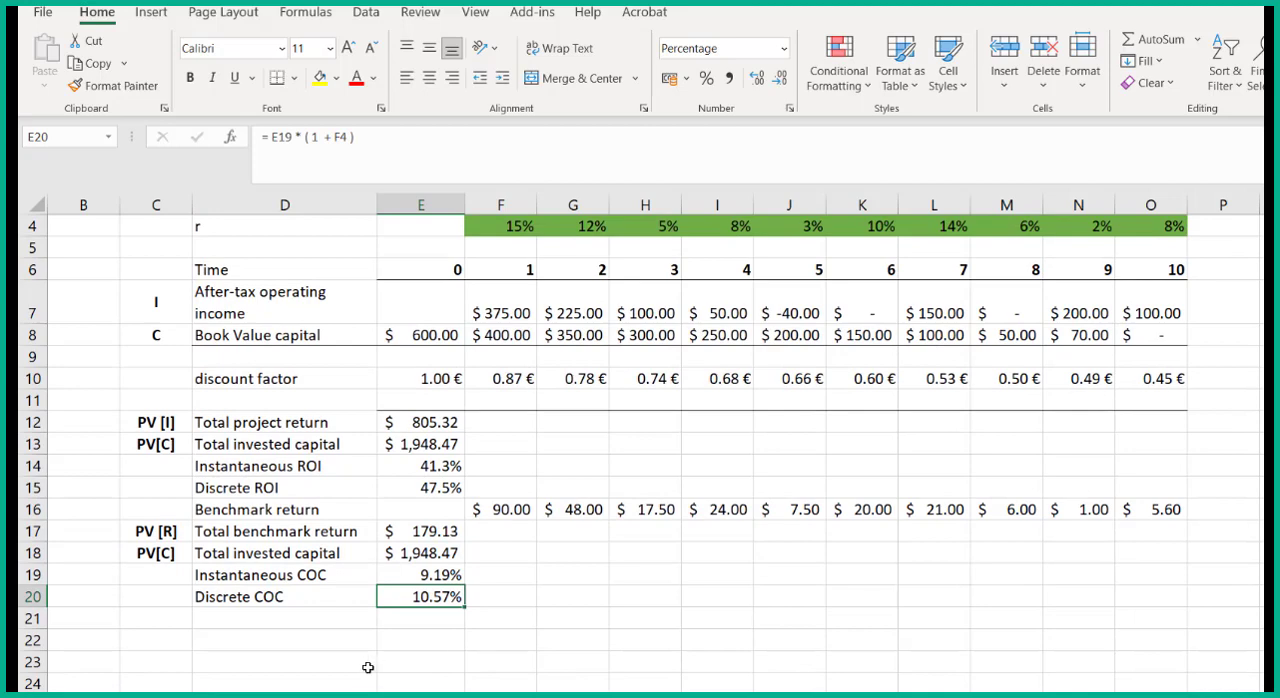
{"action": "left_click", "coordinate": [317, 641]}
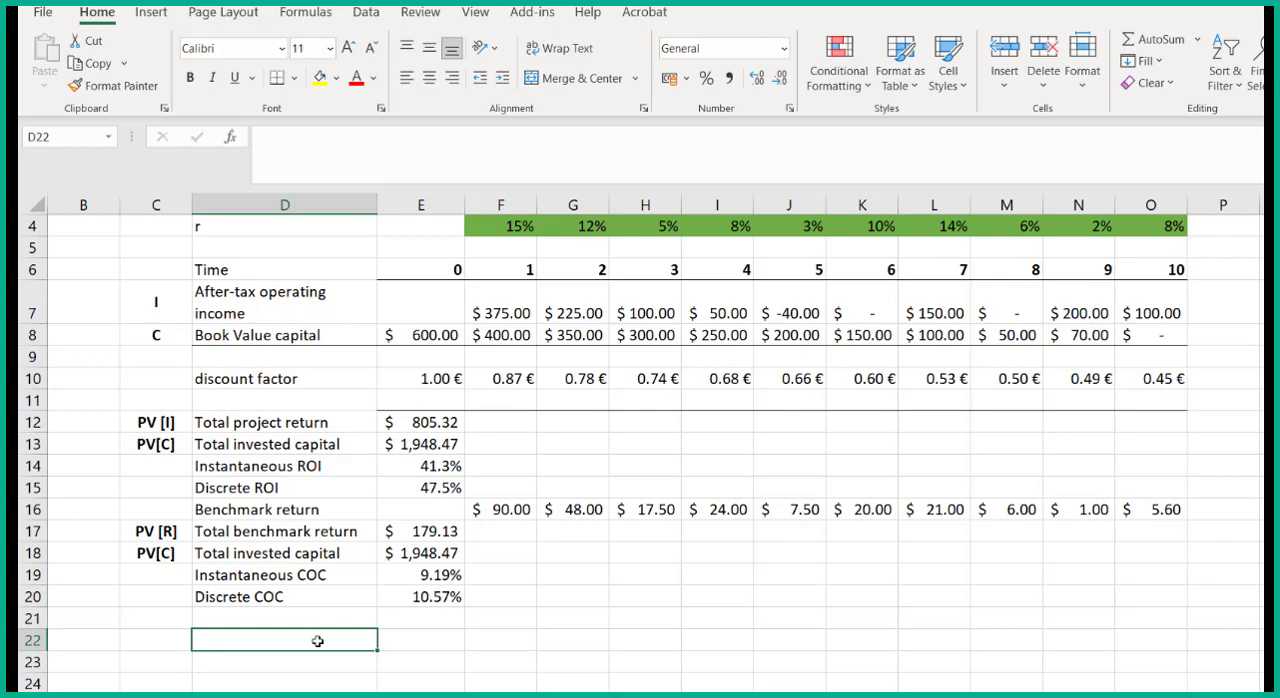
{"action": "type", "text": "economic efficienc"}
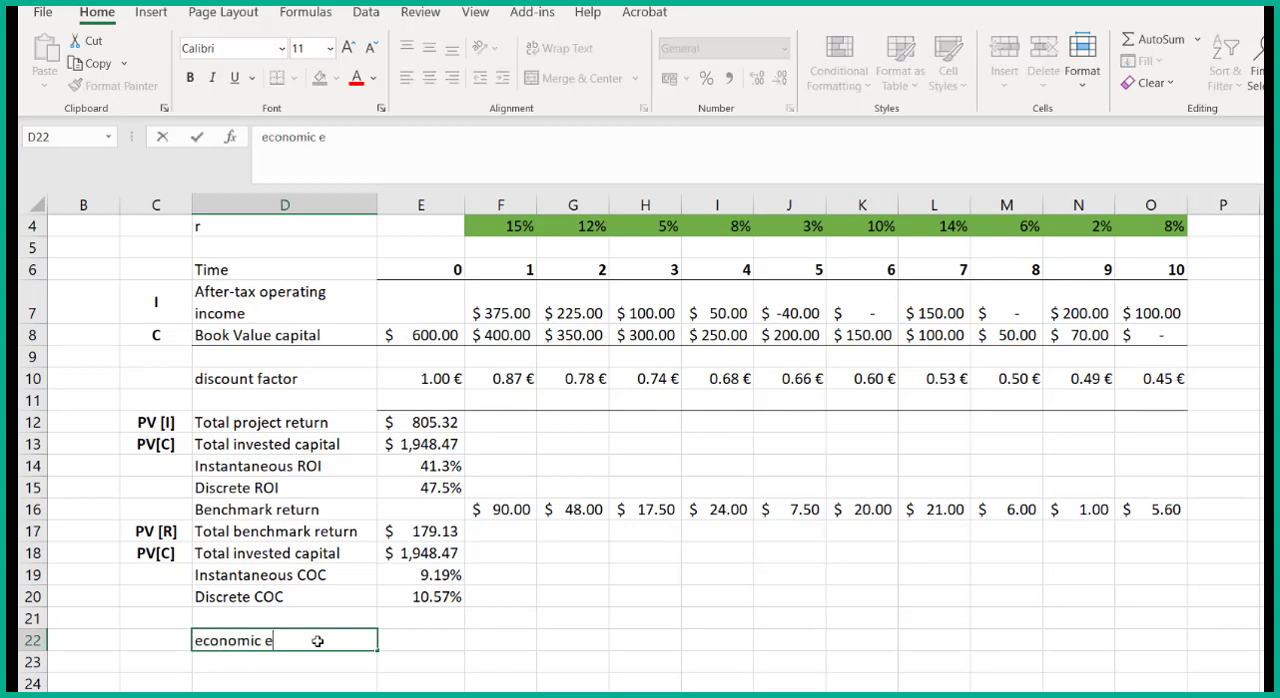
{"action": "type", "text": "y"}
{"action": "key", "text": "Tab"}
{"action": "type", "text": "="}
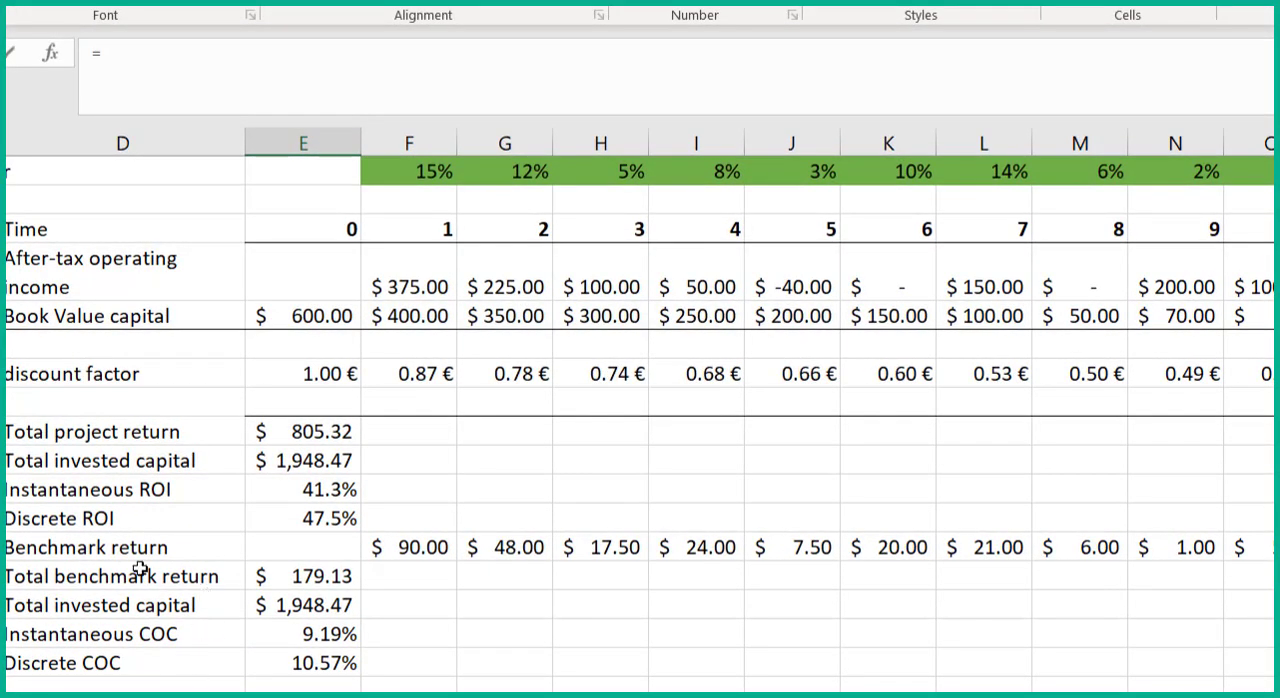
{"action": "left_click", "coordinate": [283, 489]}
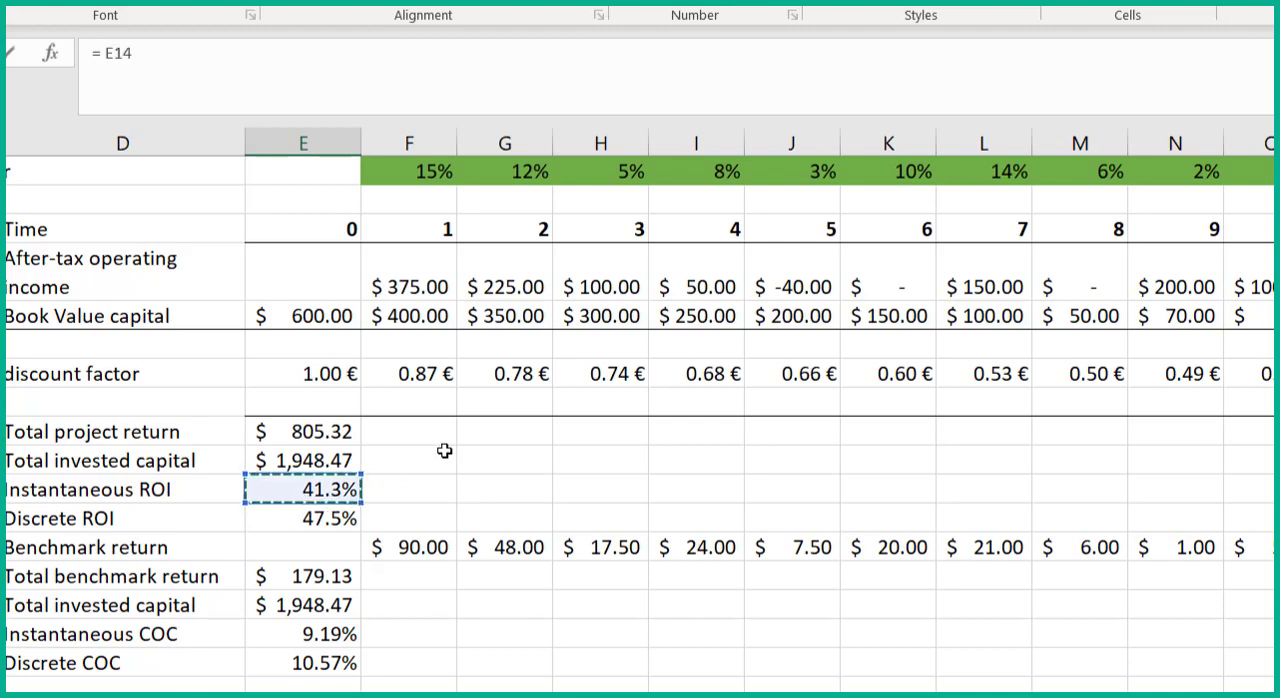
{"action": "key", "text": "Escape"}
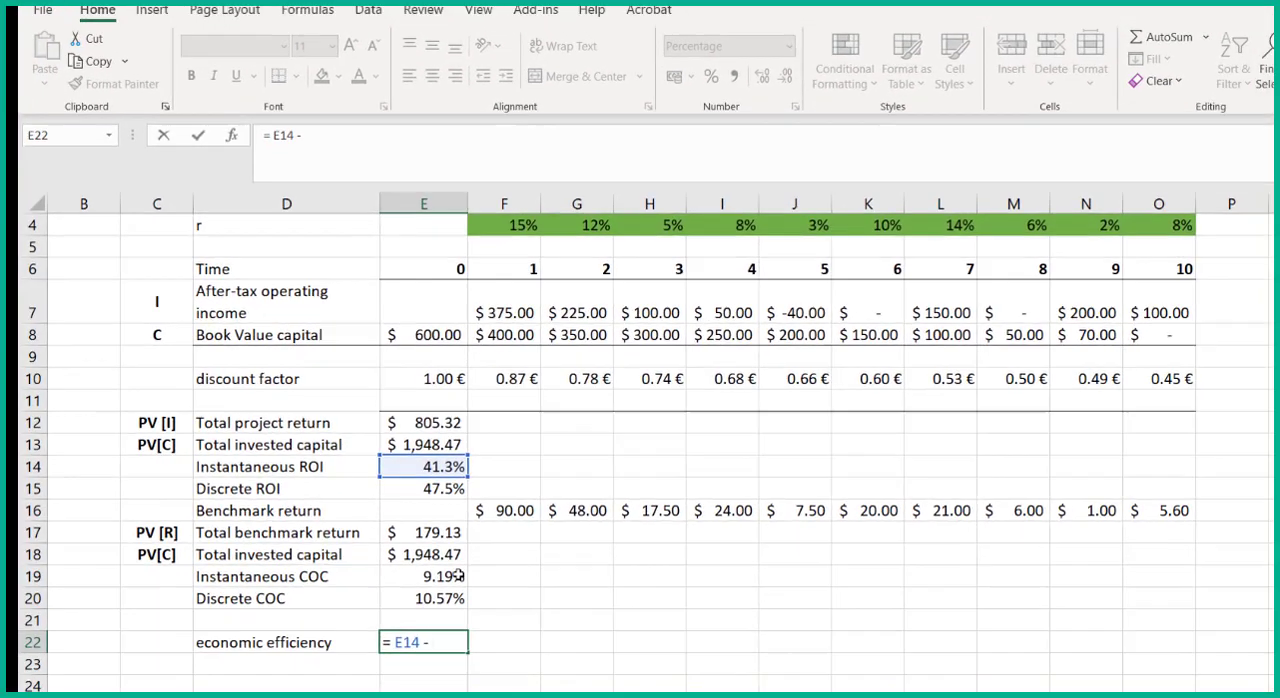
{"action": "left_click", "coordinate": [346, 634]}
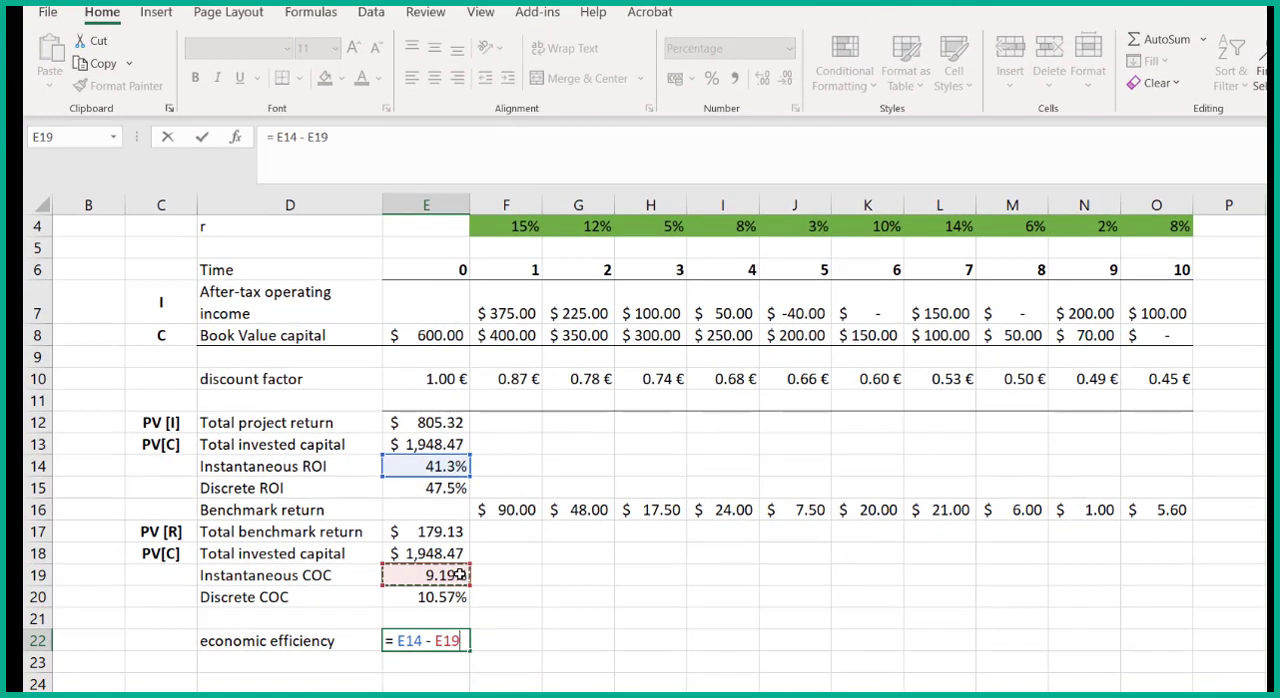
{"action": "key", "text": "Return"}
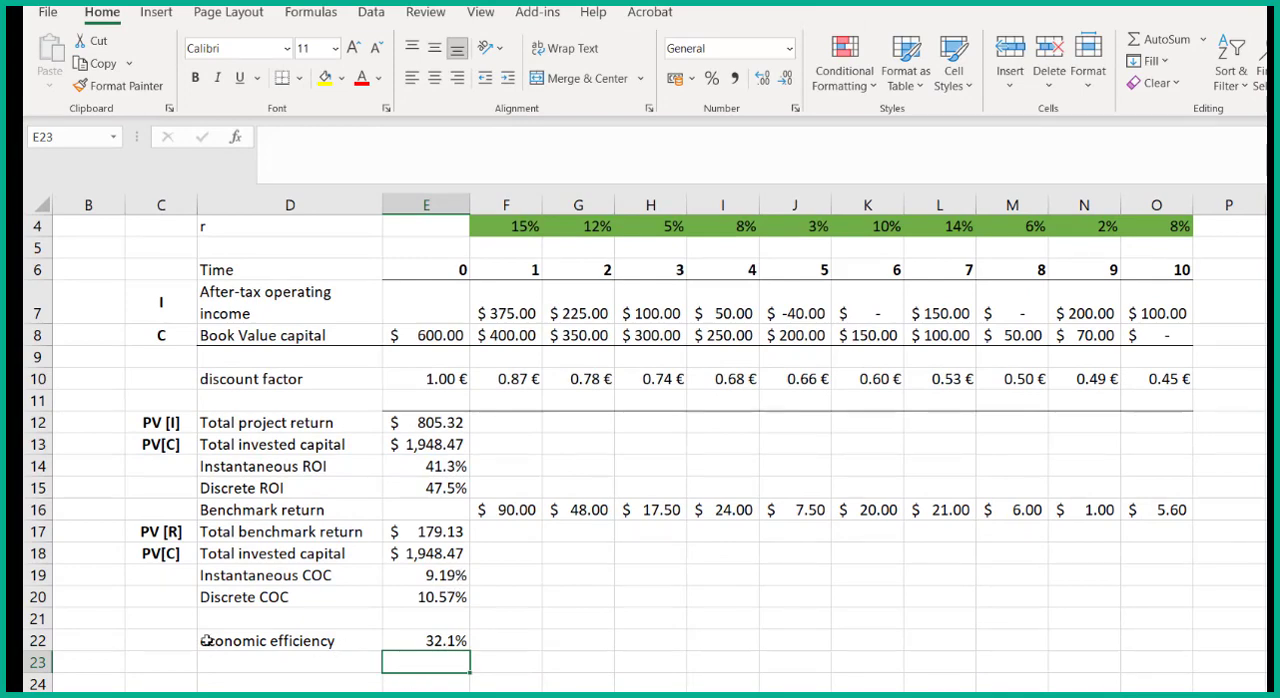
- Mark the row 22 efficiency as "inst." in C22, and label row 23 "annual" in C23 and "economic efficiency" in D23
{"action": "left_click", "coordinate": [167, 637]}
{"action": "type", "text": "inst."}
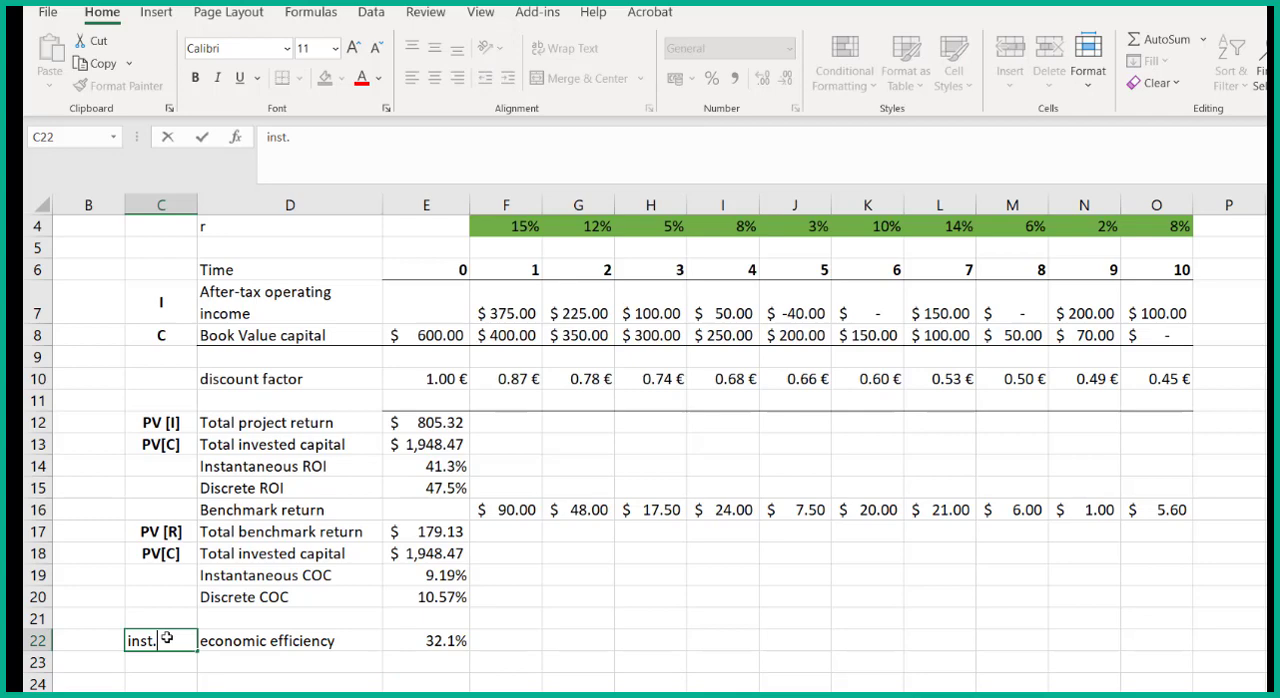
{"action": "key", "text": "Return"}
{"action": "type", "text": "annual"}
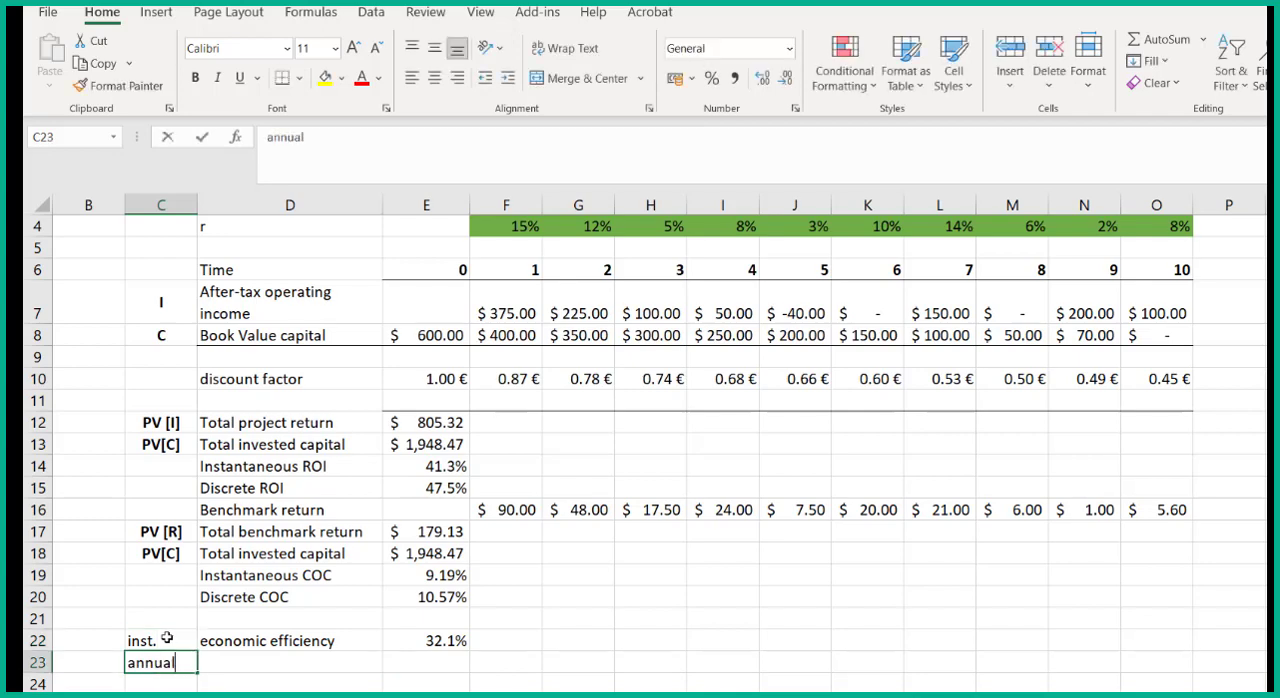
{"action": "key", "text": "Tab"}
{"action": "type", "text": "economic efficienc"}
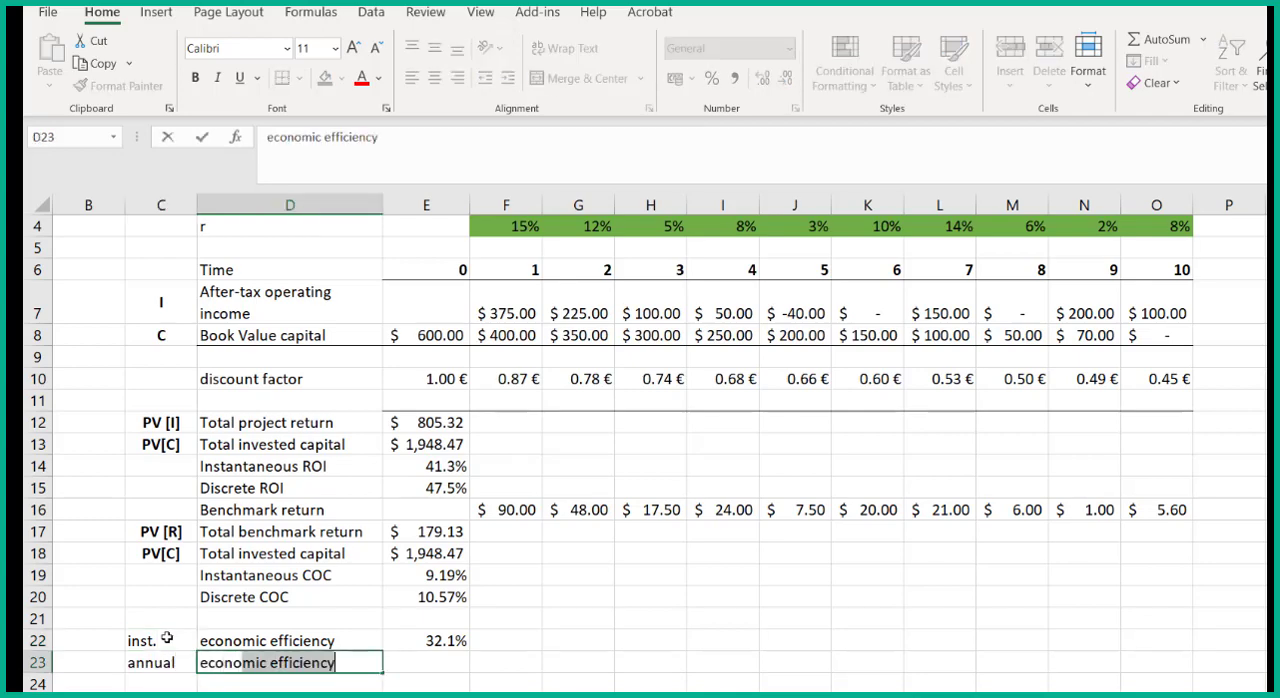
{"action": "type", "text": "y"}
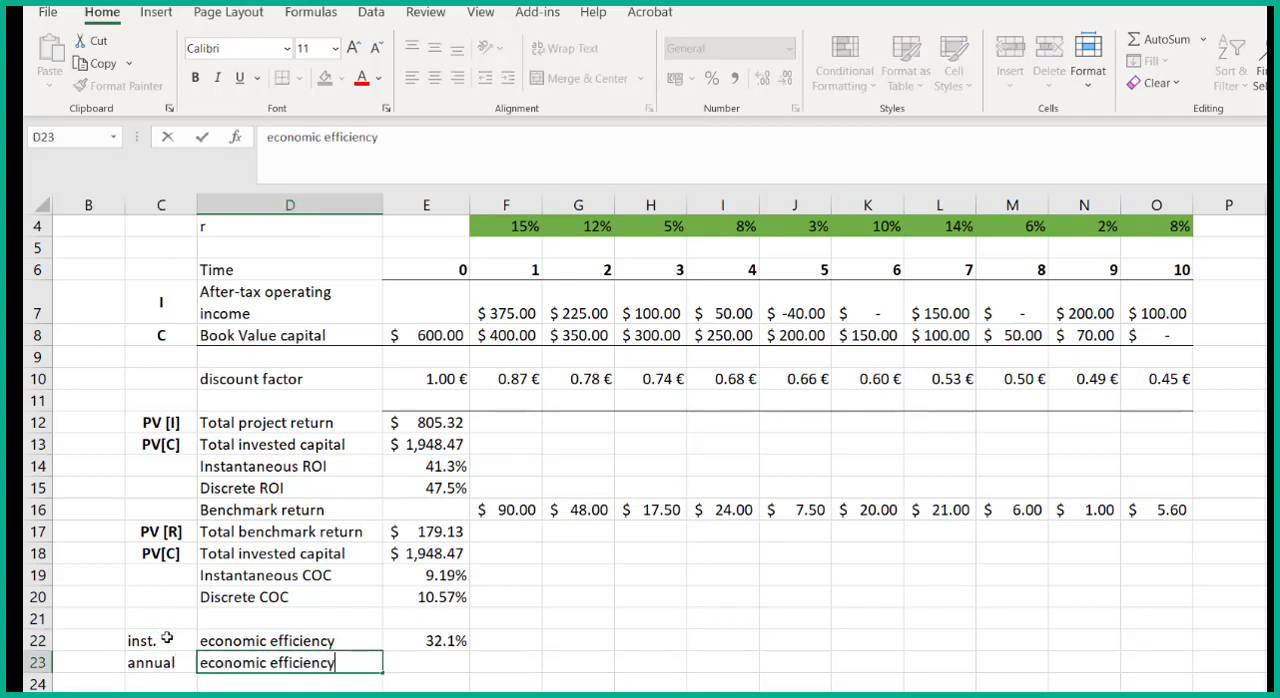
- Calculate the annual economic efficiency in E23 as discrete ROI minus discrete COC, =E15-E20
{"action": "key", "text": "Tab"}
{"action": "type", "text": "="}
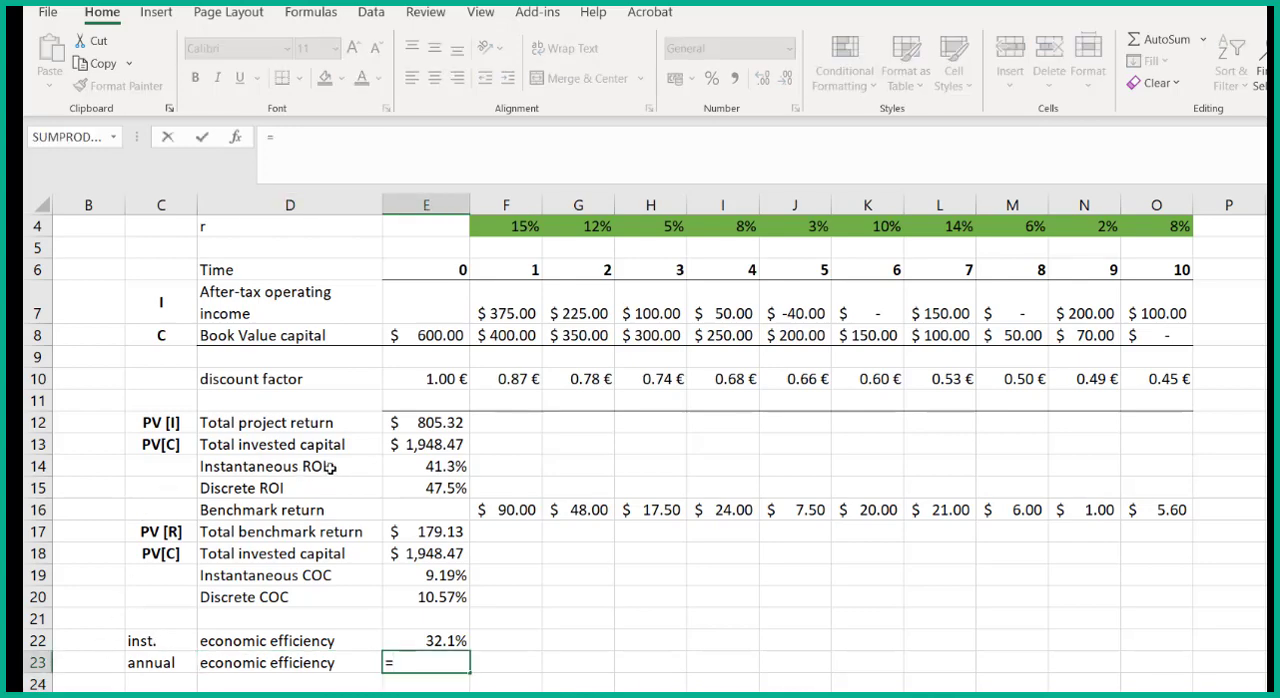
{"action": "left_click", "coordinate": [452, 488]}
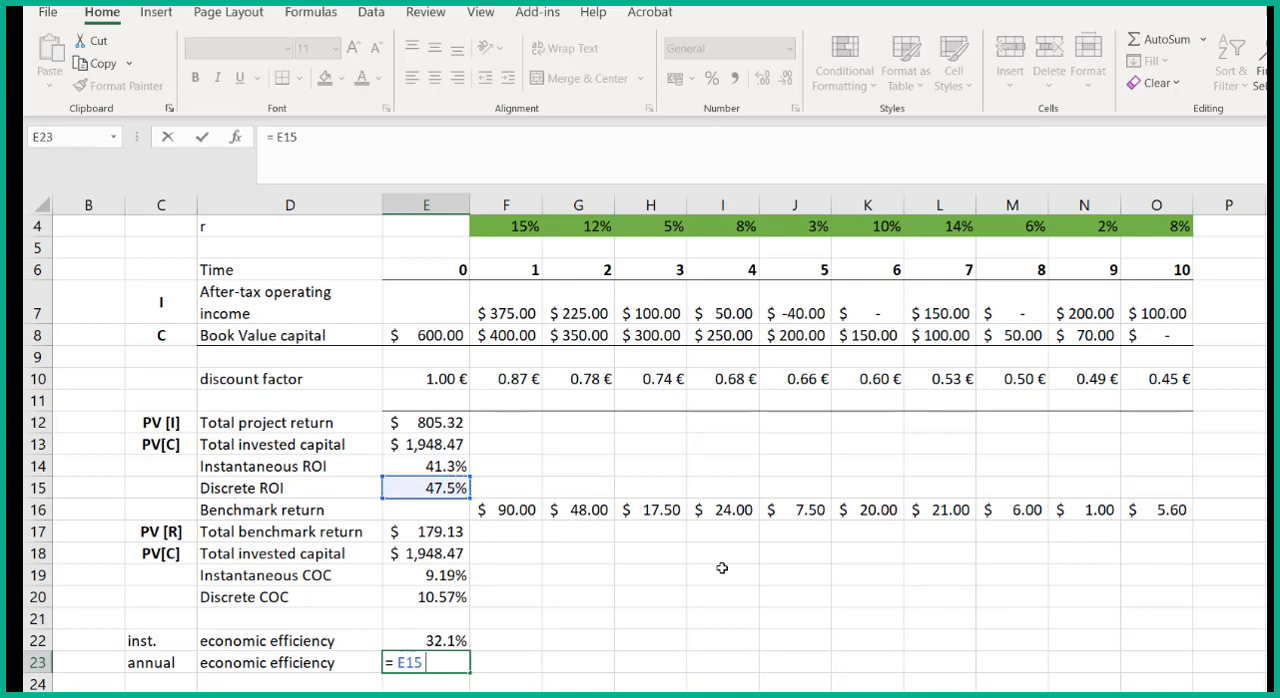
{"action": "type", "text": "-"}
{"action": "left_click", "coordinate": [446, 597]}
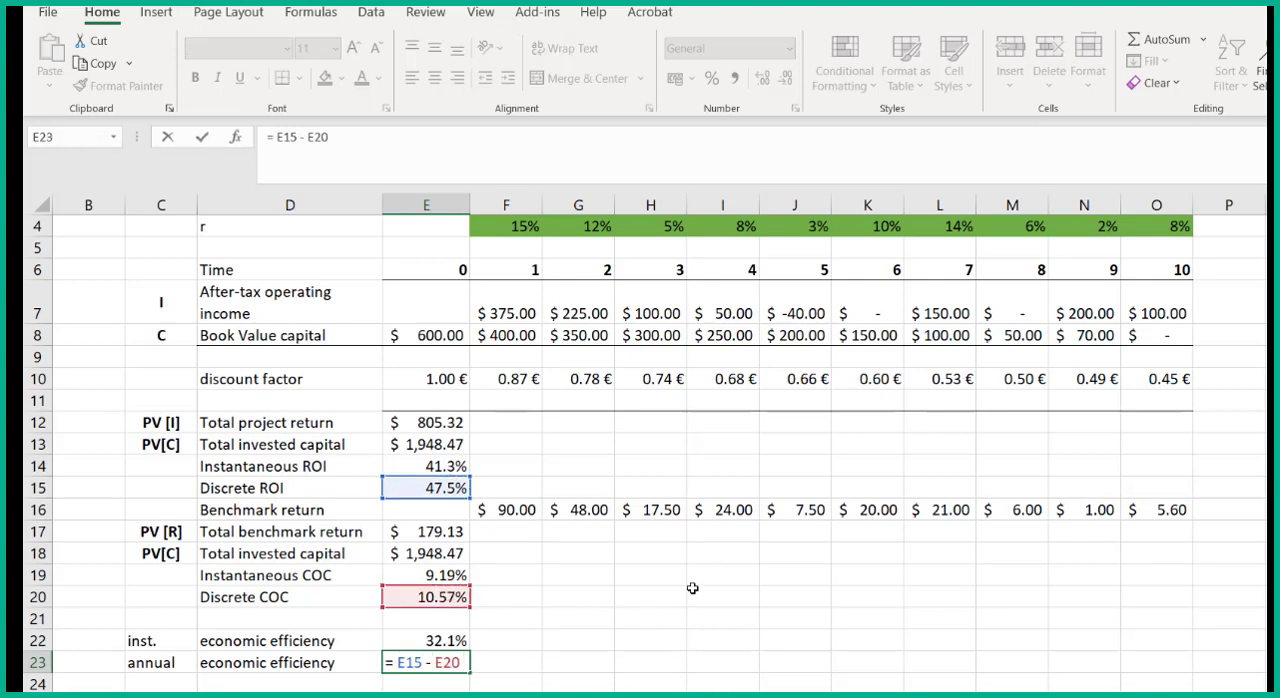
{"action": "key", "text": "Return"}
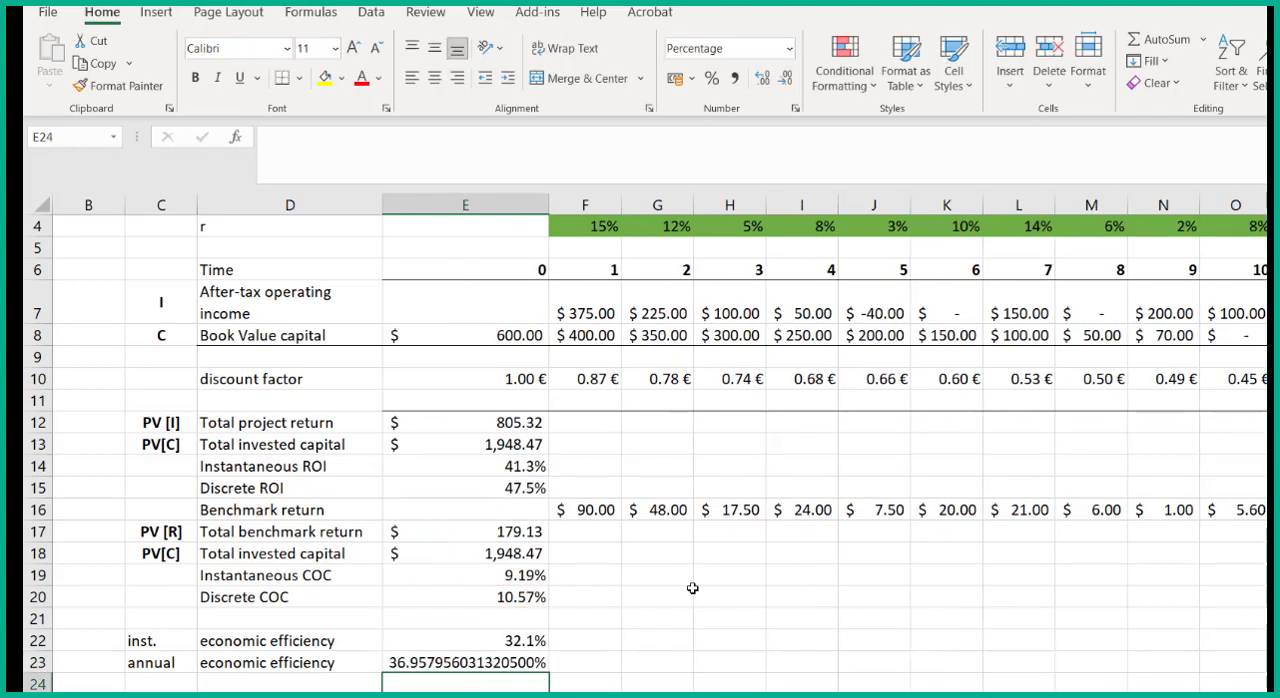
- Reduce the annual economic efficiency in E23 to one decimal and narrow column E to fit its contents
{"action": "key", "text": "Up"}
{"action": "left_click", "coordinate": [786, 79]}
{"action": "left_click", "coordinate": [786, 79]}
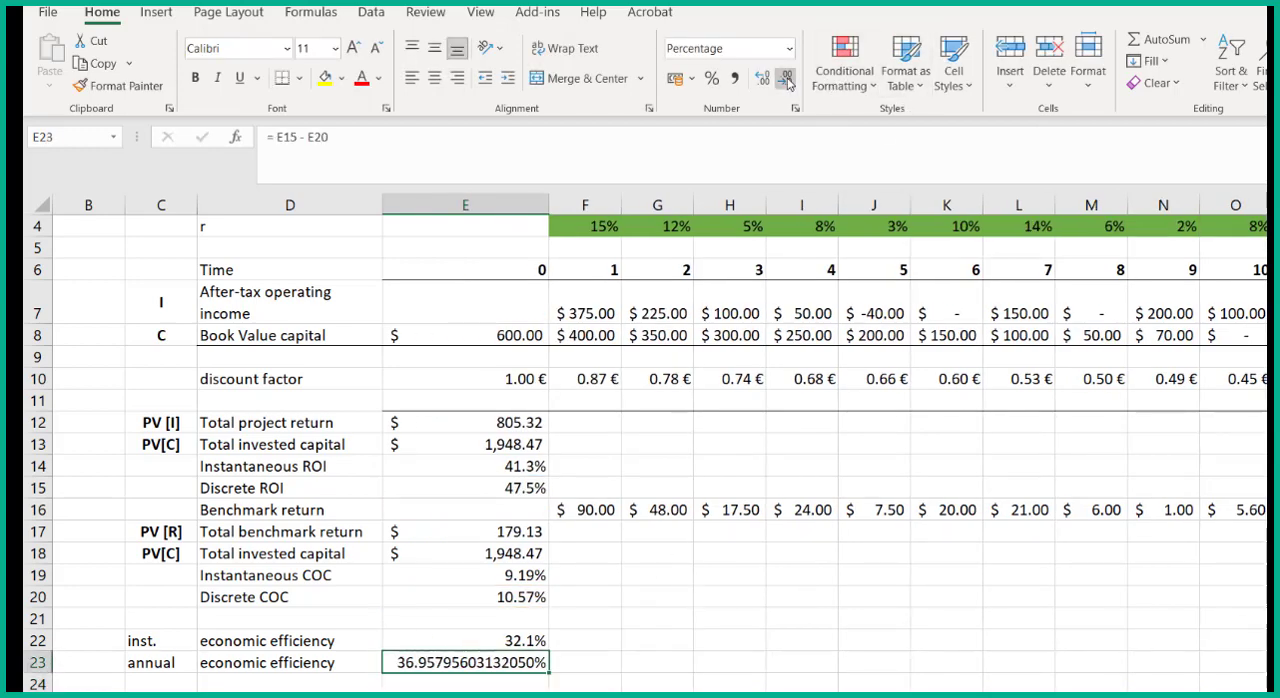
{"action": "left_click", "coordinate": [786, 79]}
{"action": "left_click", "coordinate": [786, 79]}
{"action": "left_click", "coordinate": [786, 79]}
{"action": "left_click", "coordinate": [786, 79]}
{"action": "left_click", "coordinate": [786, 79]}
{"action": "left_click", "coordinate": [786, 79]}
{"action": "left_click", "coordinate": [786, 79]}
{"action": "left_click", "coordinate": [786, 79]}
{"action": "left_click", "coordinate": [786, 79]}
{"action": "left_click", "coordinate": [786, 79]}
{"action": "left_click", "coordinate": [786, 79]}
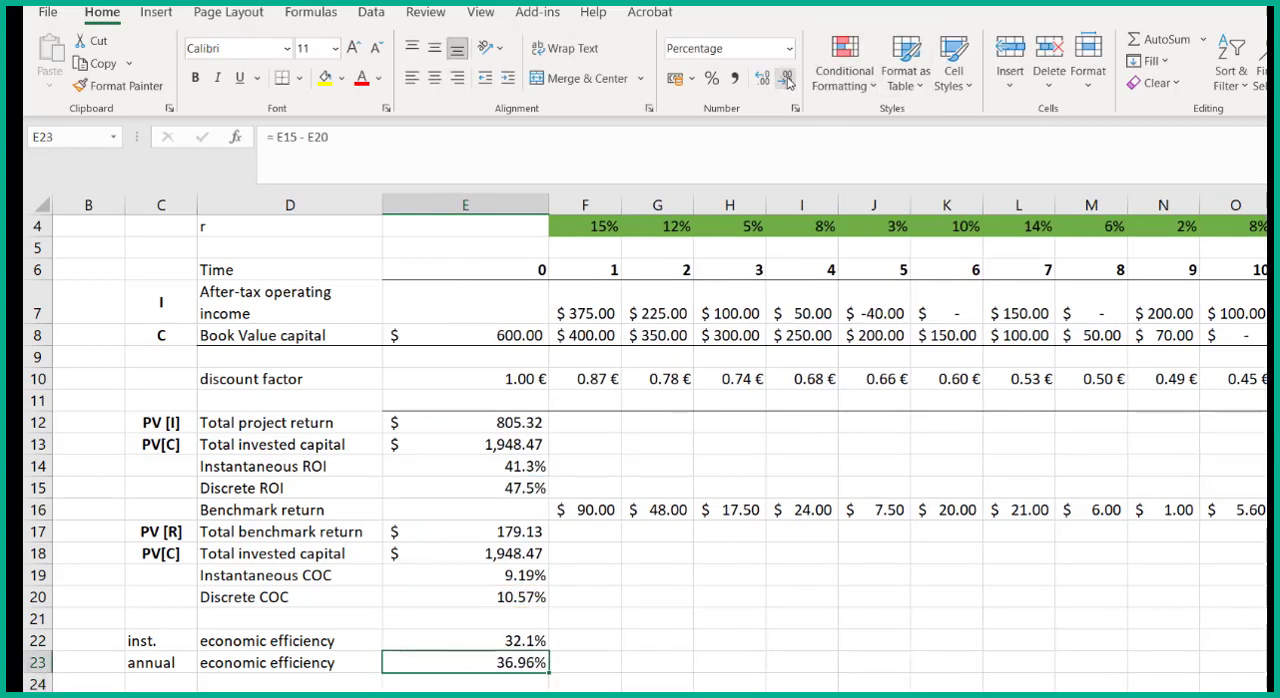
{"action": "left_click", "coordinate": [786, 79]}
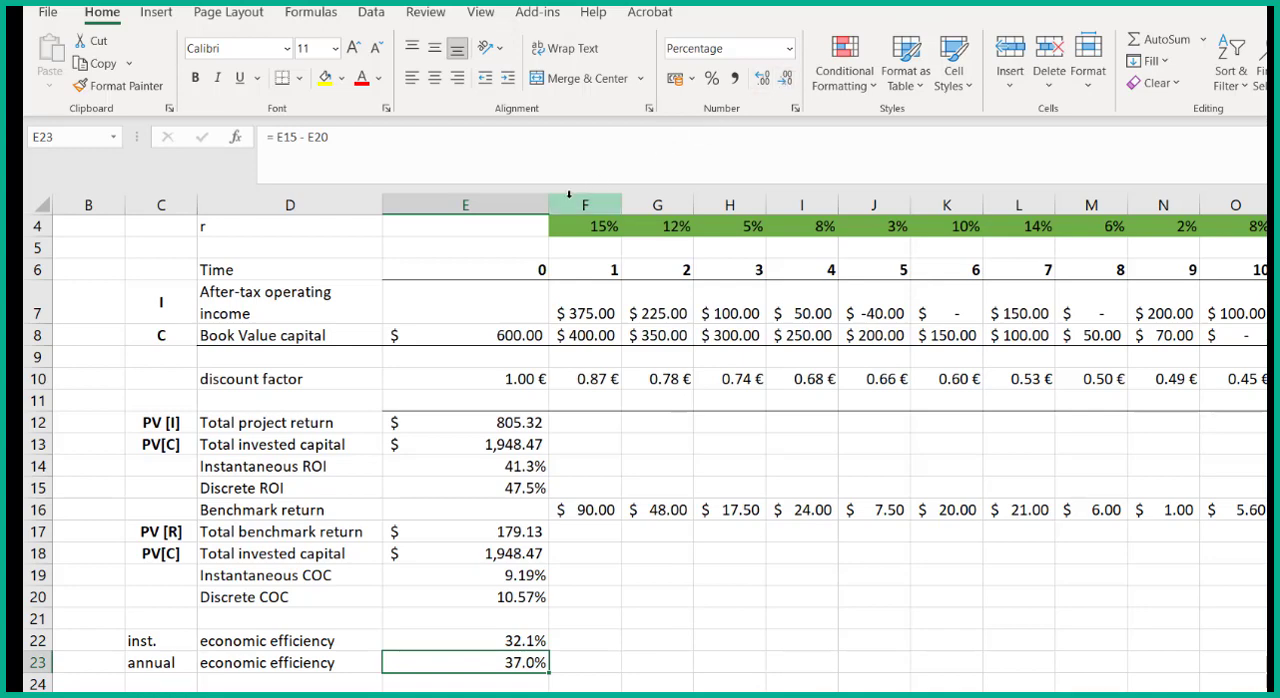
{"action": "left_click_drag", "start_coordinate": [548, 203], "coordinate": [490, 203]}
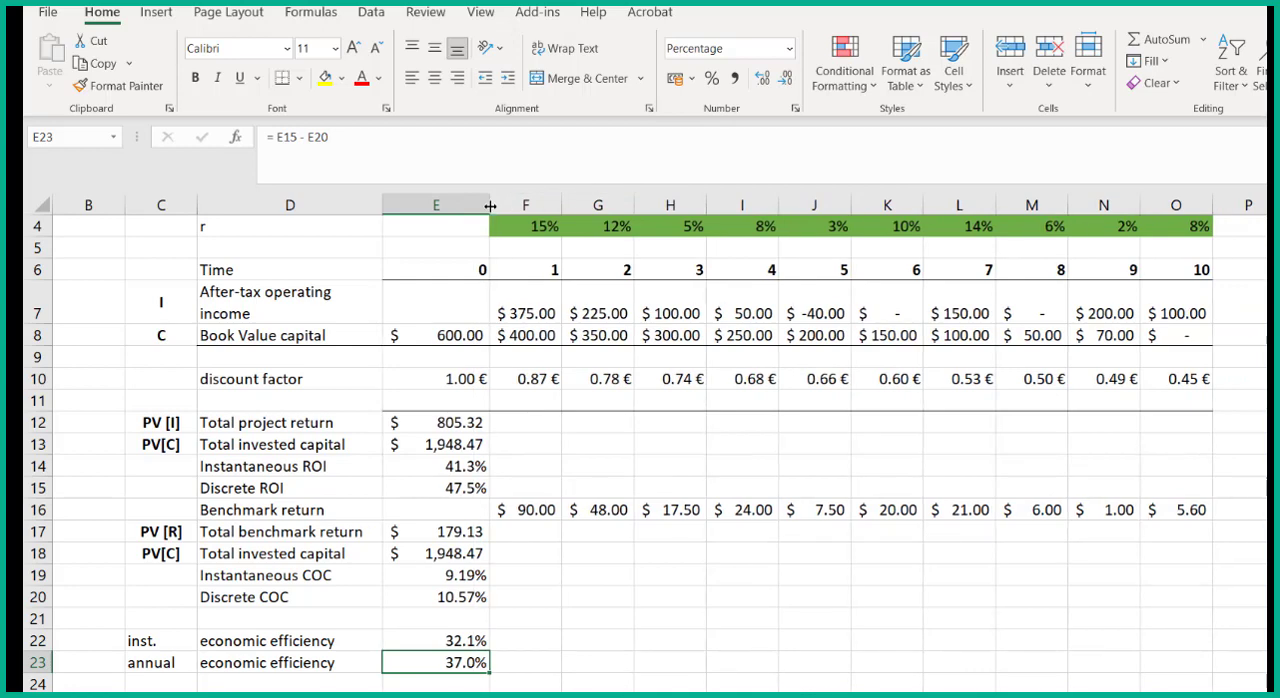
- Review the total invested capital in E13 and the annual economic efficiency in E23
{"action": "left_click", "coordinate": [458, 446]}
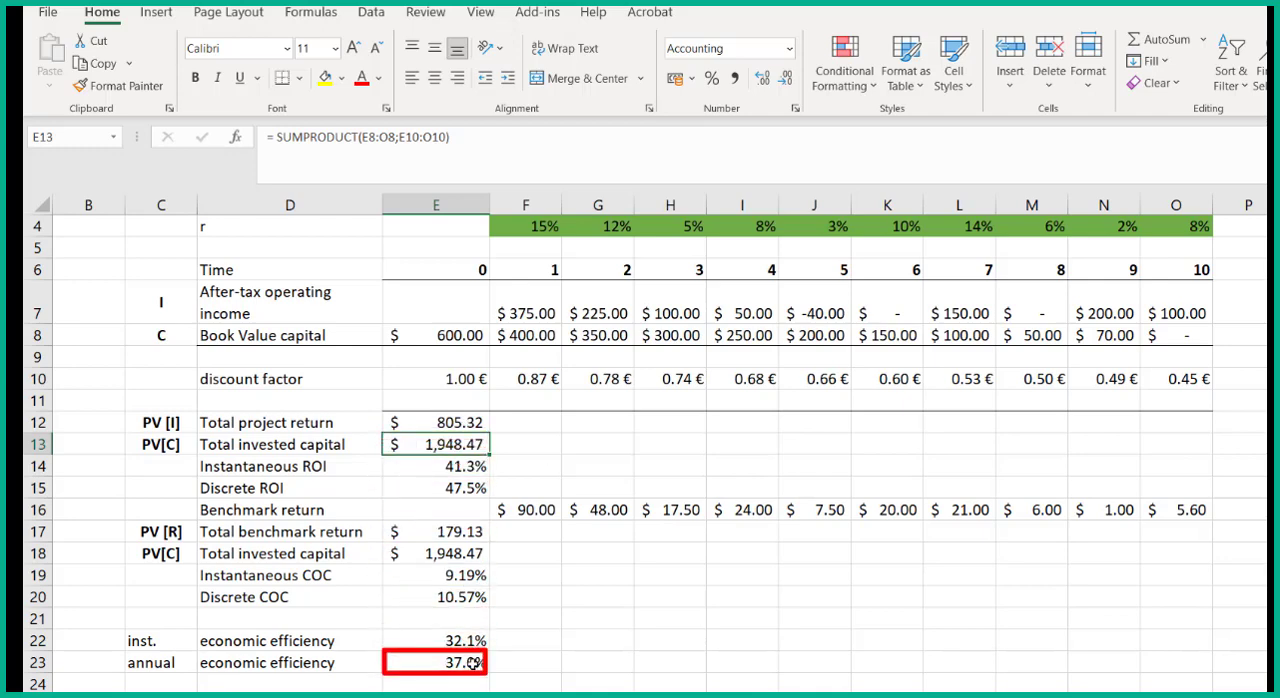
{"action": "left_click", "coordinate": [472, 663]}
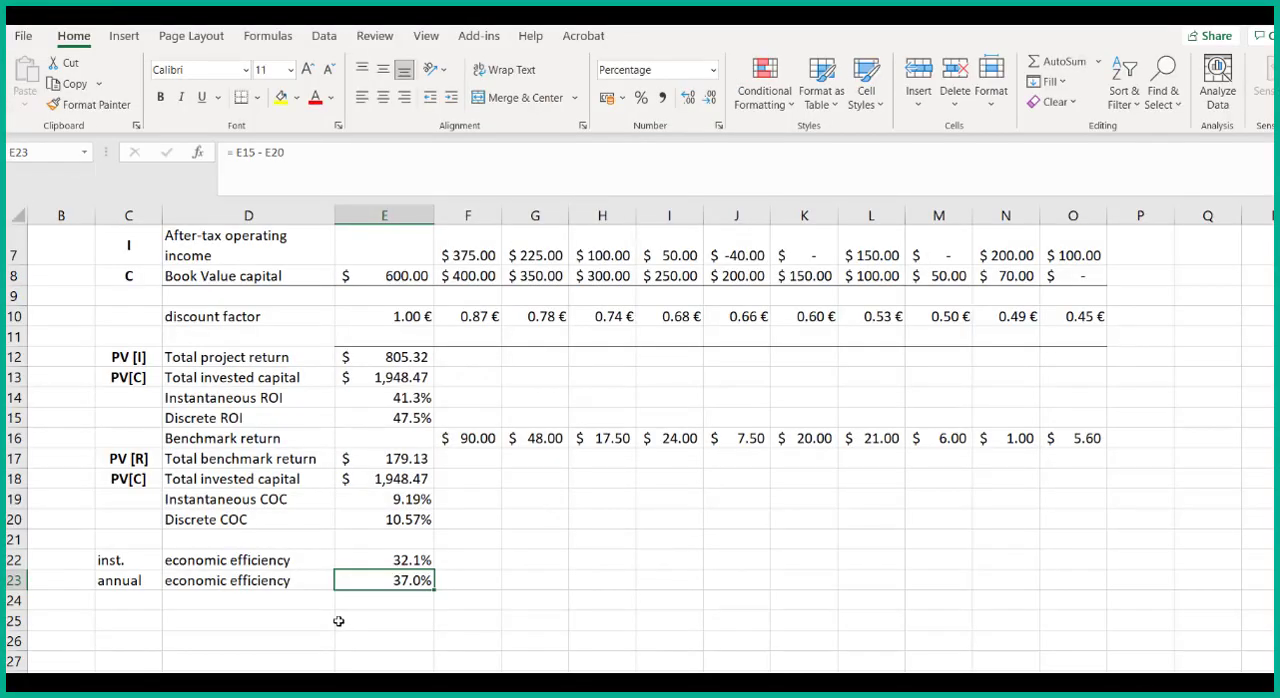
- Select the empty cell D25 below the economic efficiency rows
{"action": "left_click", "coordinate": [319, 618]}
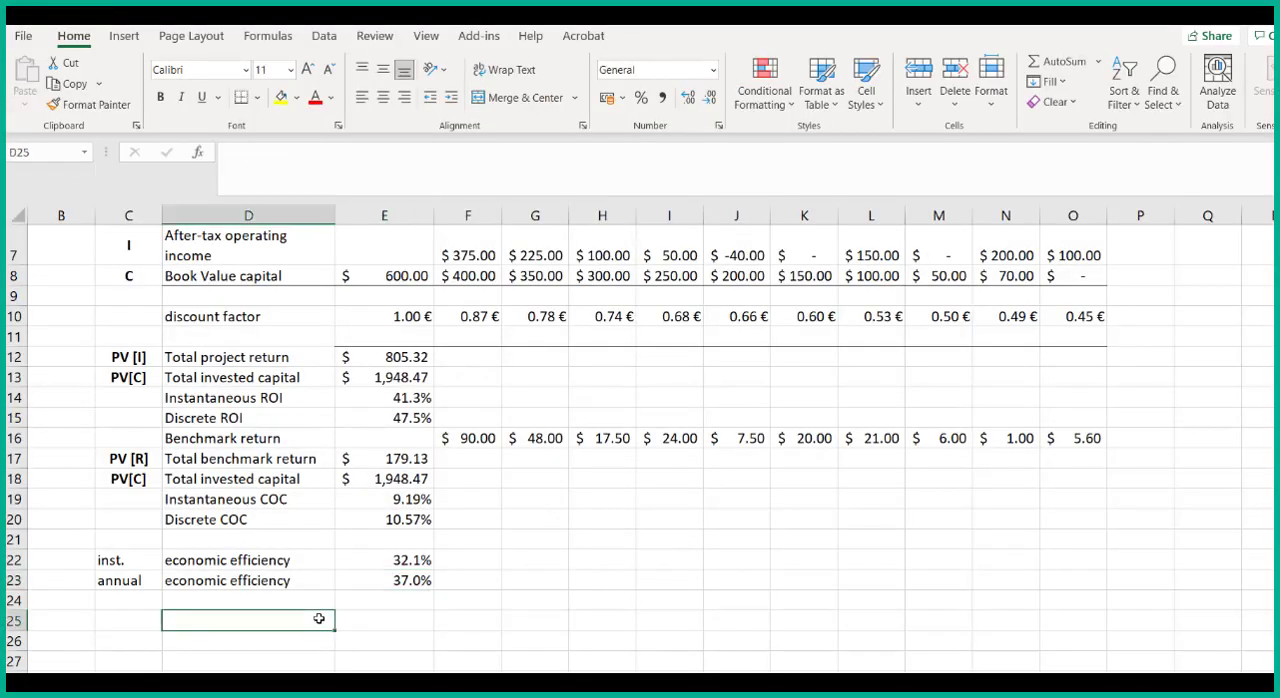